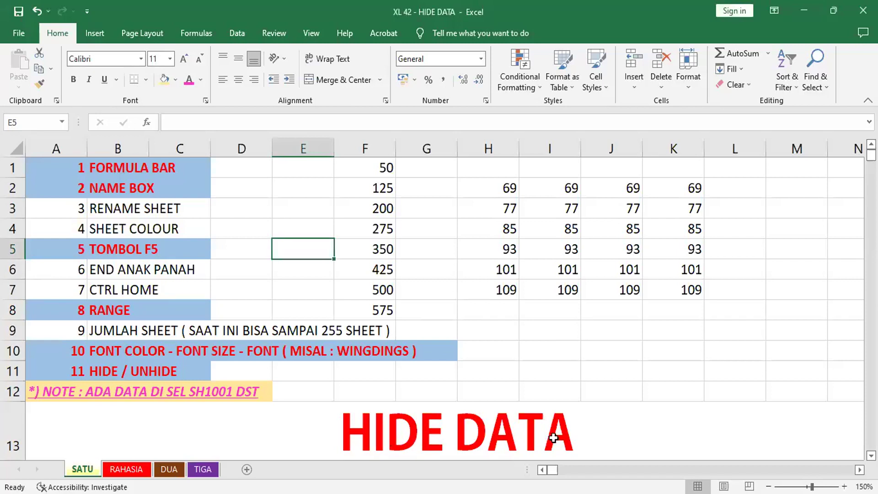
Replace the merged A13 title text with PELACAKAN DATA TERSEMBUNYI in capitals.
left_click(416, 438)
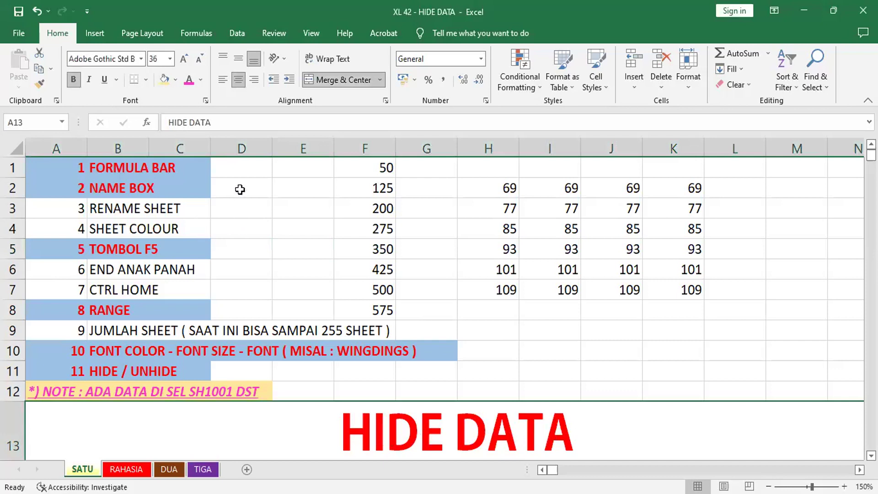
left_click_drag(241, 124, 112, 125)
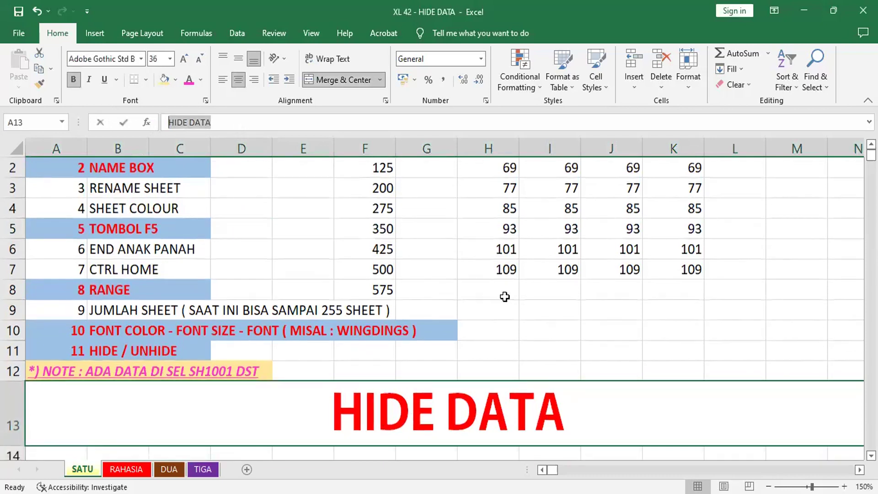
scroll(623, 329, "up", 1)
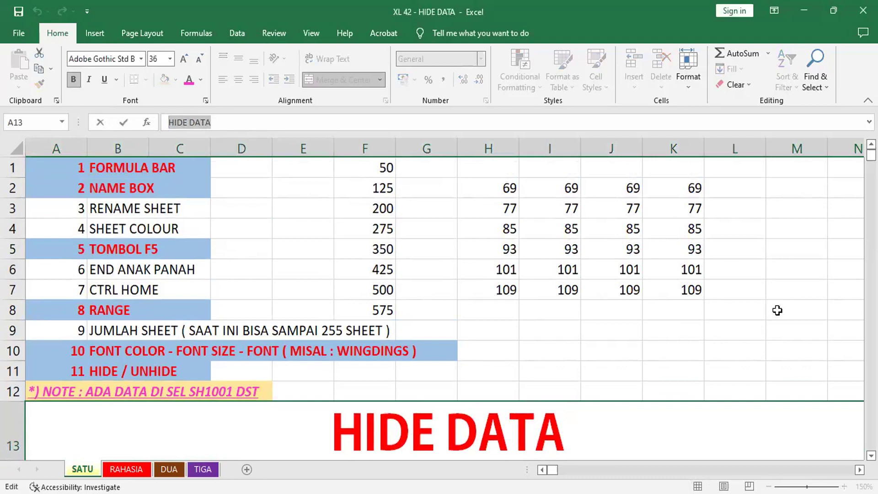
type("pe")
key("BackSpace")
key("BackSpace")
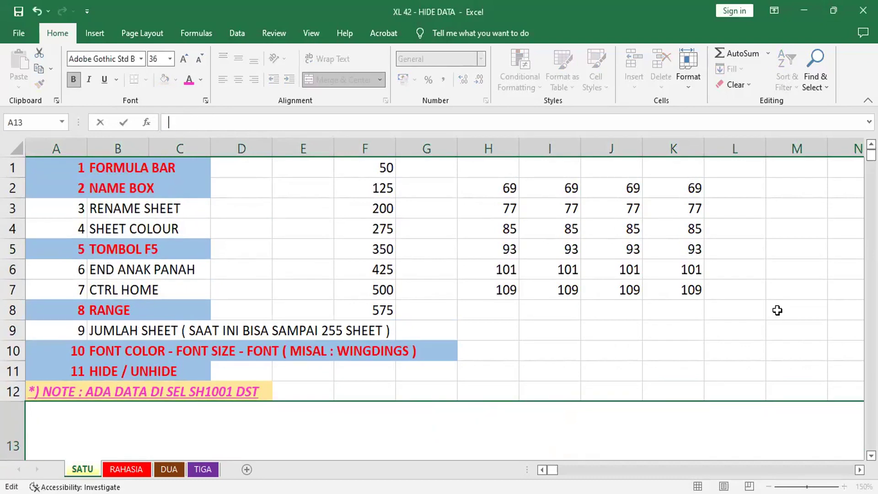
type("PELACA")
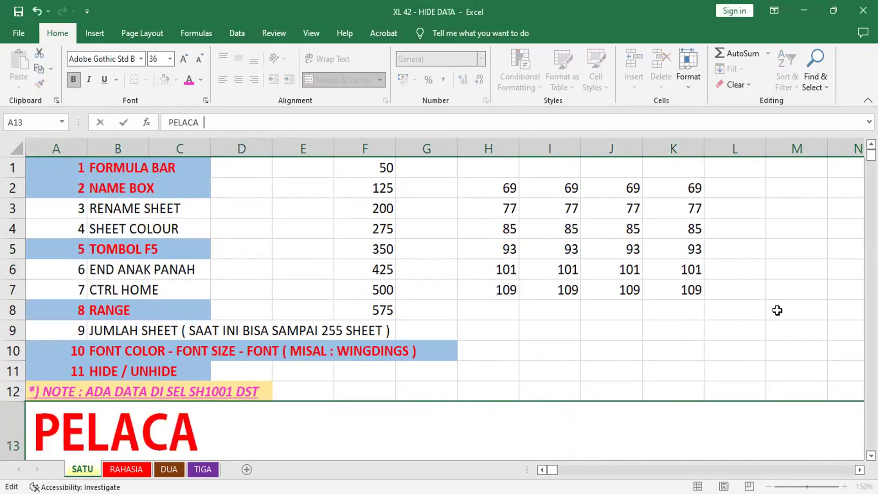
type("KAN DATA ")
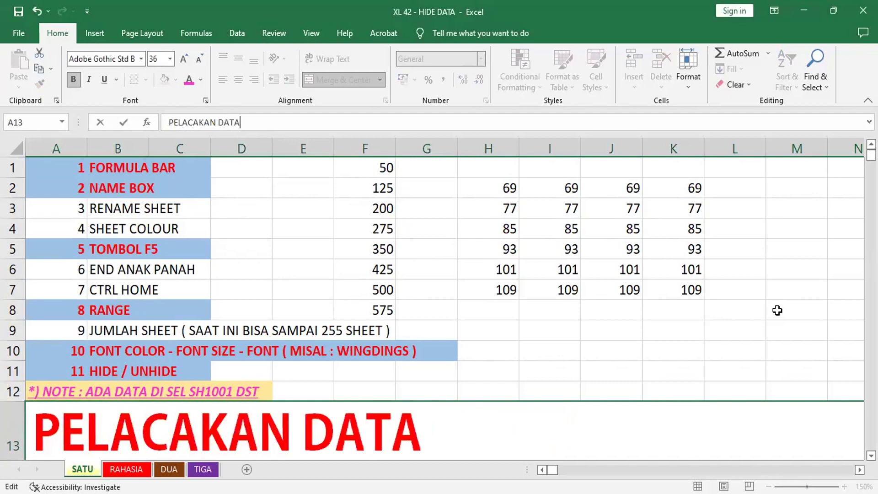
type("TER")
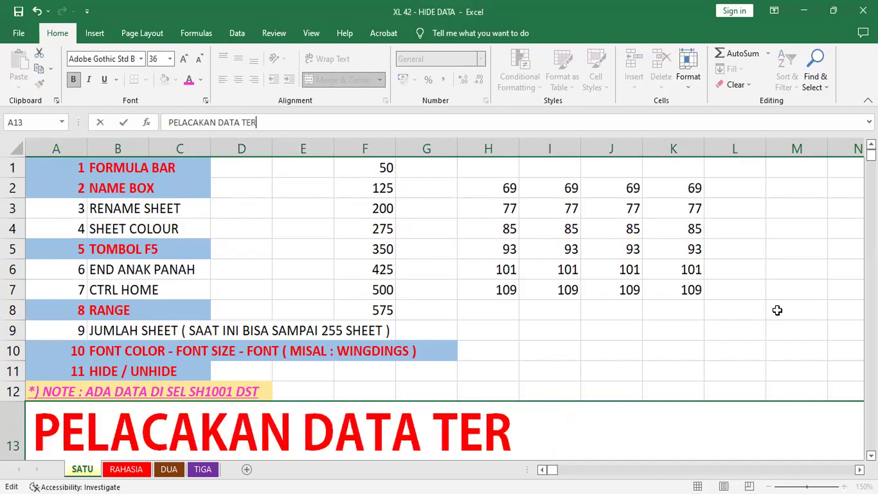
type("SEMBUNYI")
key("Return")
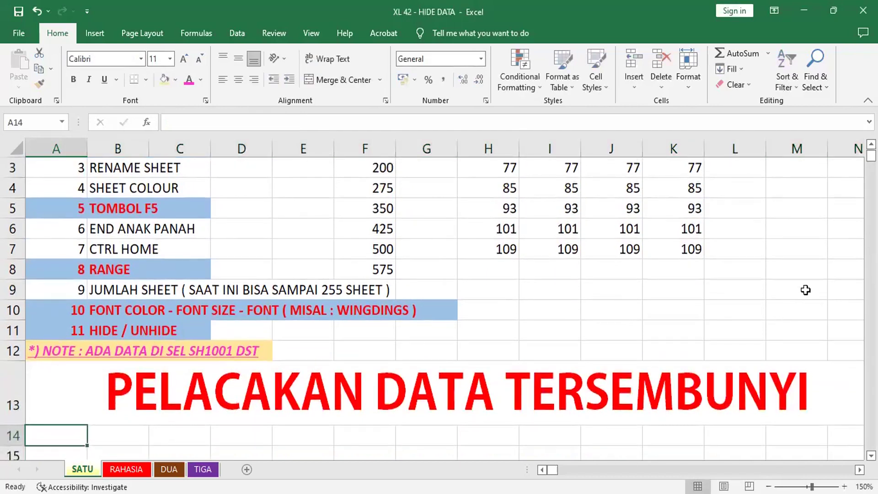
Format-paint the TOMBOL F5 row's blue fill and red bold style onto the END ANAK PANAH row.
scroll(816, 276, "up", 1)
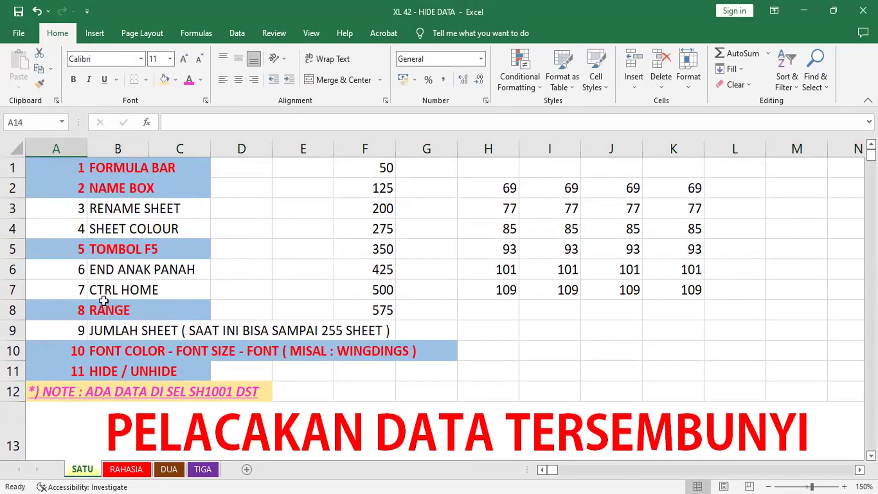
left_click(141, 269)
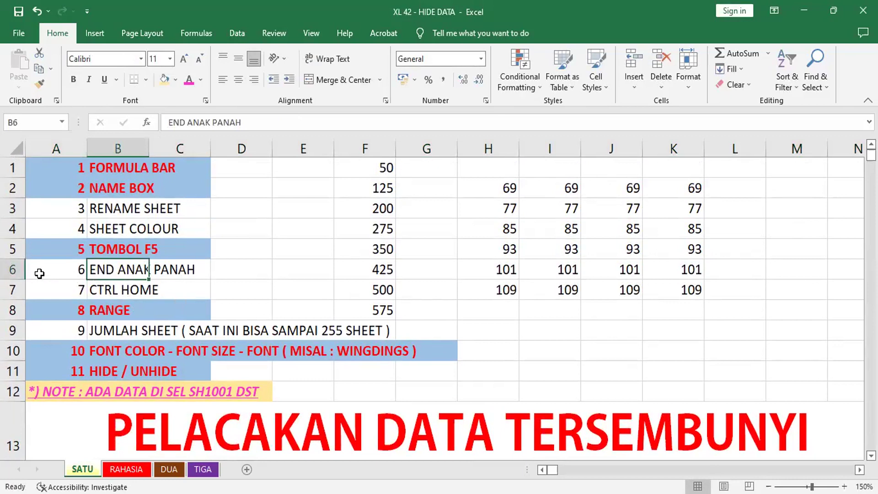
left_click(33, 251)
left_click_drag(33, 251, 178, 248)
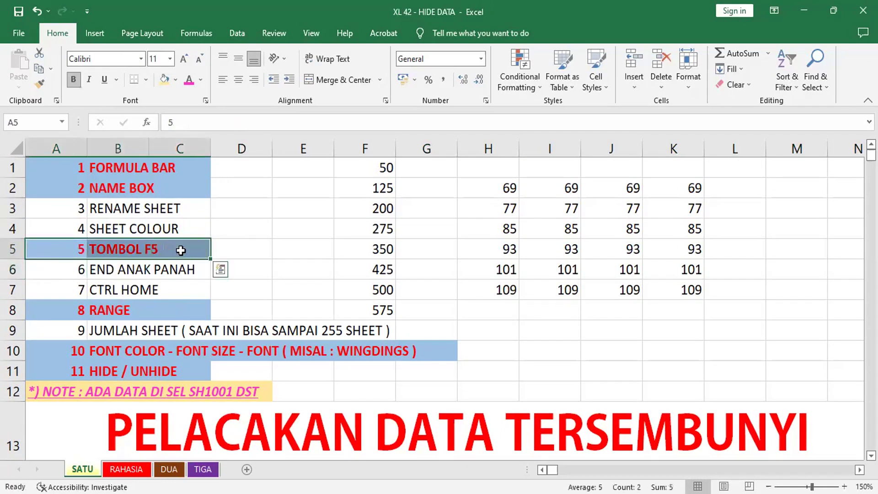
left_click(44, 81)
left_click_drag(51, 264, 182, 255)
left_click(291, 228)
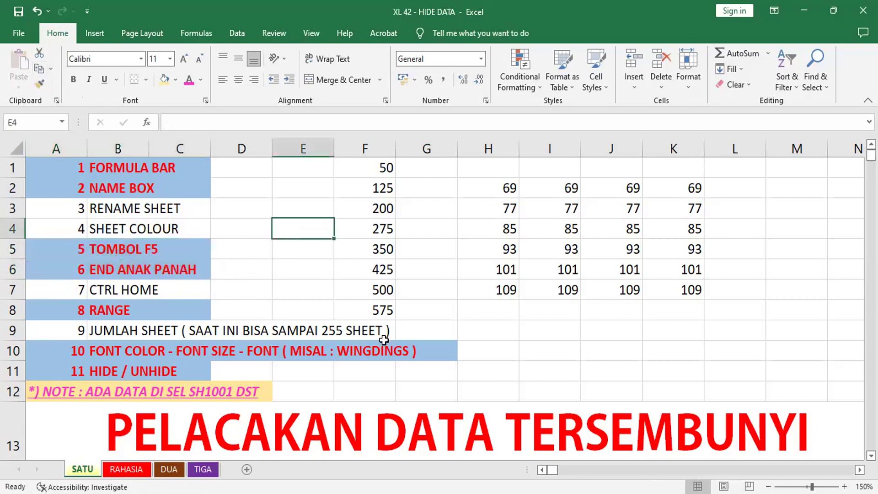
Copy the END ANAK PANAH row's style onto the CTRL HOME row.
left_click(312, 269)
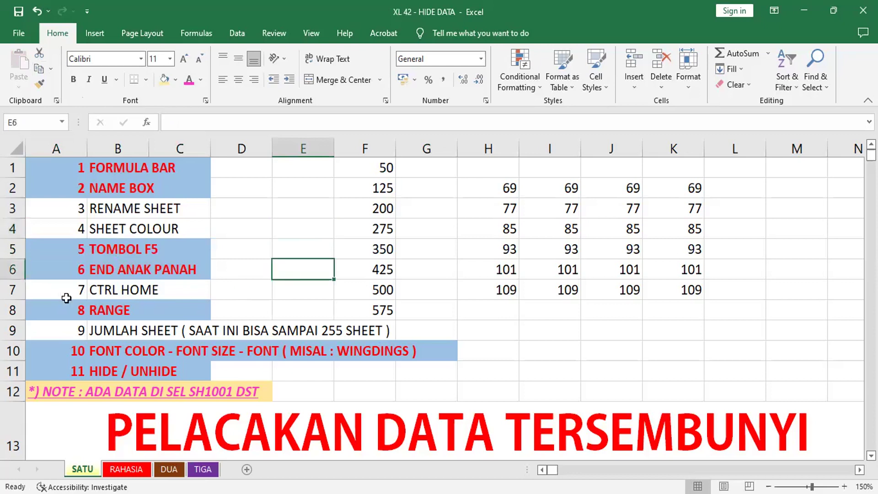
left_click_drag(27, 293, 177, 298)
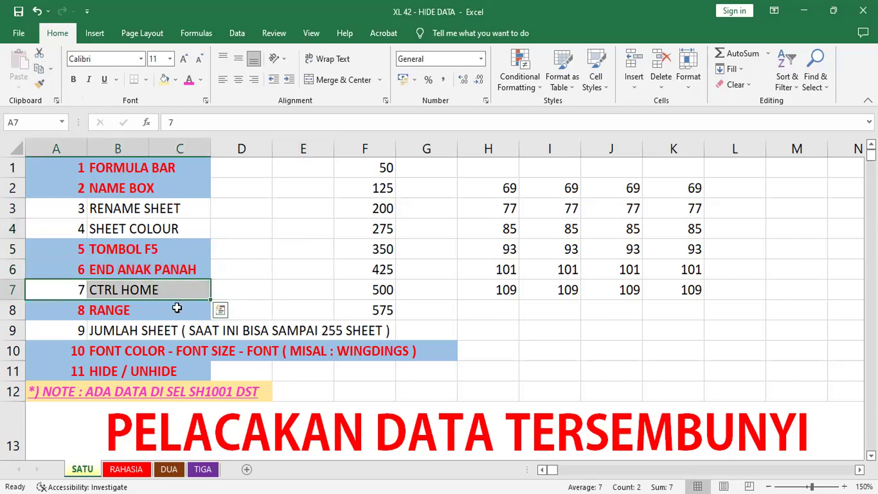
left_click_drag(51, 271, 181, 268)
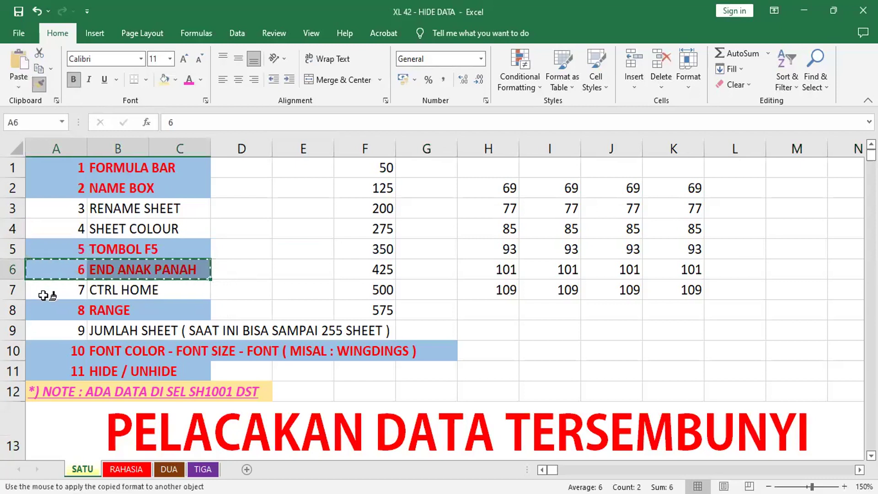
left_click_drag(46, 293, 210, 293)
left_click(300, 265)
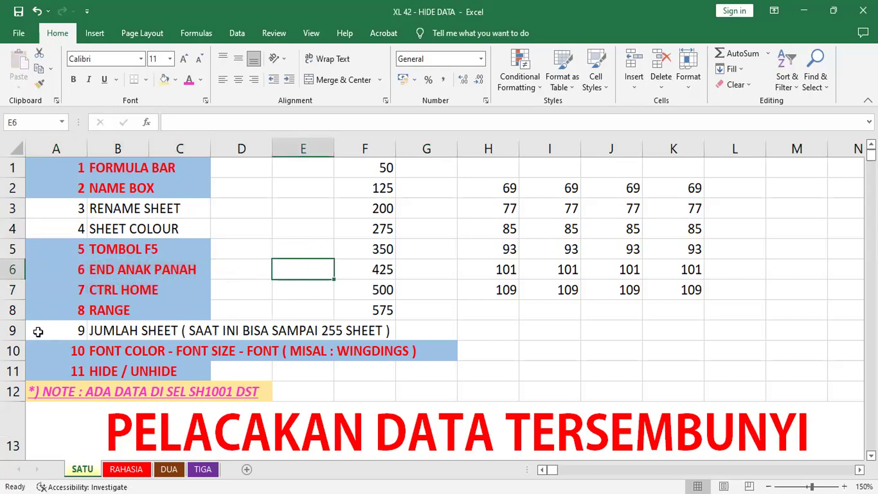
Paint the RANGE row's style across the JUMLAH SHEET row through column F.
left_click_drag(38, 332, 338, 325)
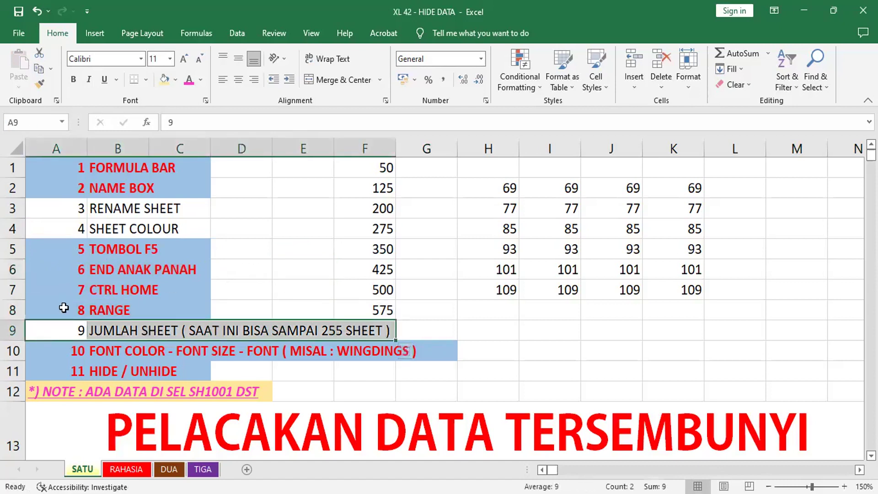
left_click(46, 310)
left_click_drag(46, 310, 173, 309)
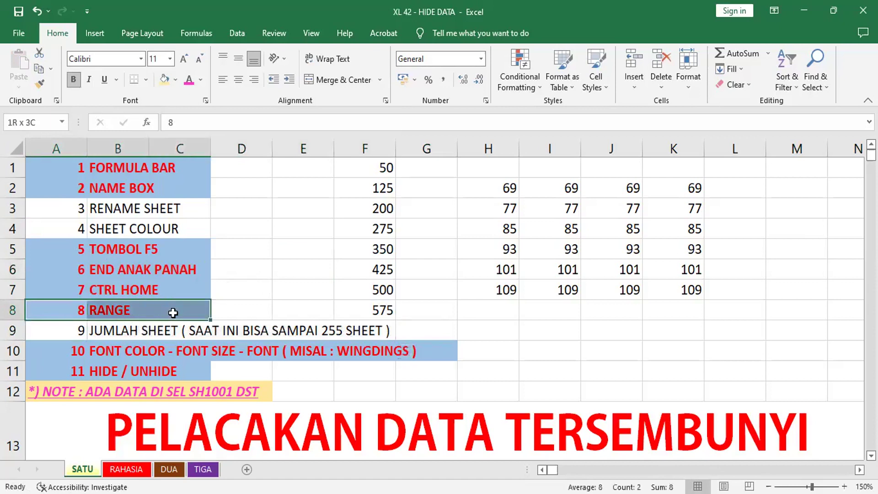
left_click(41, 83)
mouse_move(48, 330)
left_mouse_down()
mouse_move(280, 327)
mouse_move(383, 338)
left_mouse_up()
left_click(305, 229)
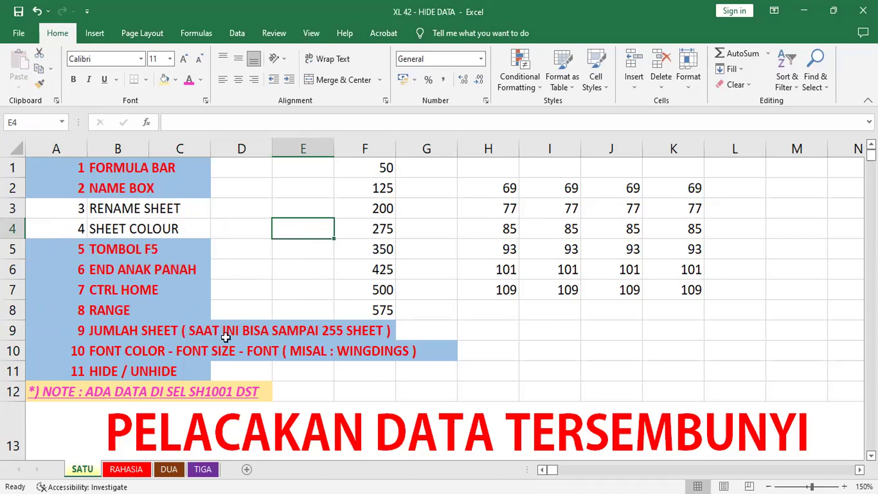
Make the A12:D12 SH1001 note white text on an Orange, Accent 2, Darker 25% fill.
left_click(33, 395)
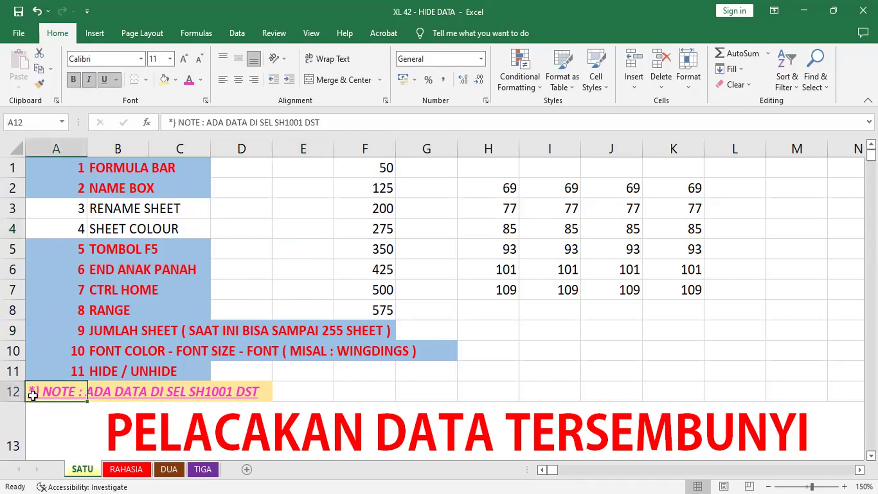
left_click(254, 394, "shift")
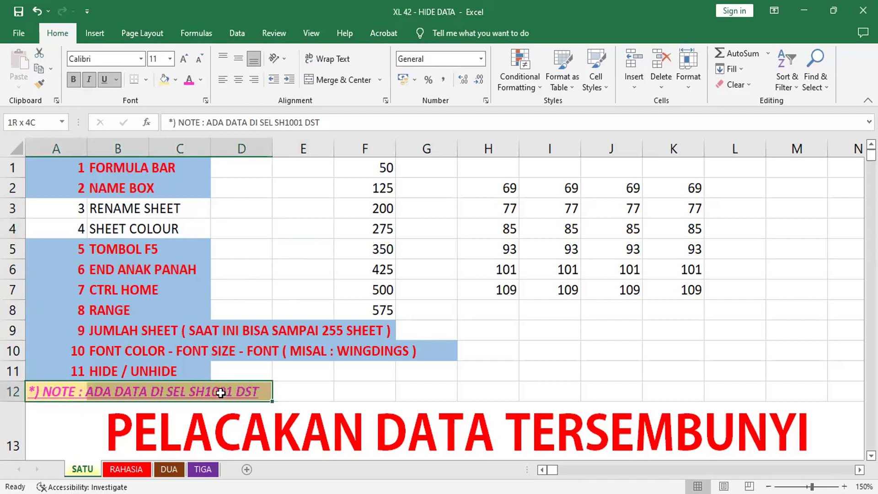
left_click(200, 81)
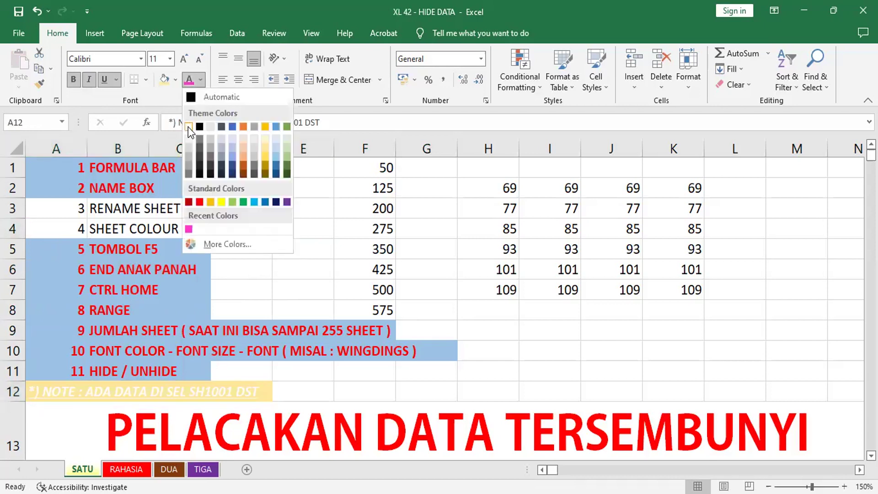
left_click(188, 127)
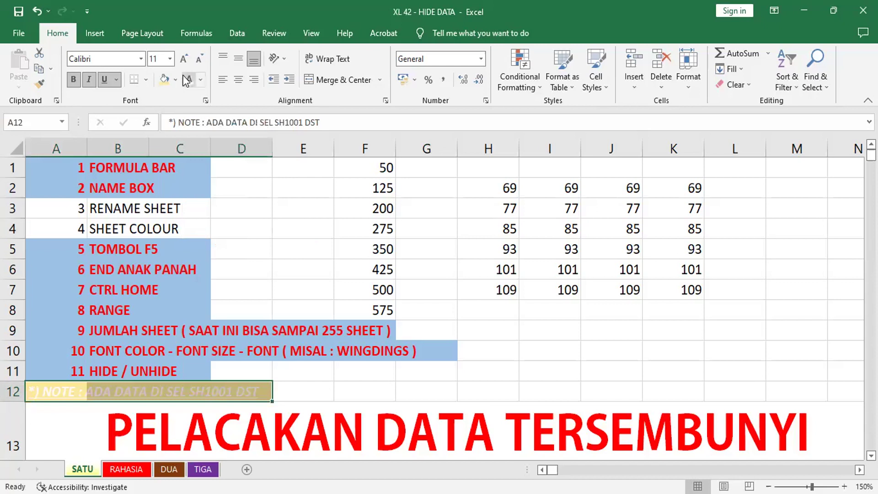
left_click(176, 80)
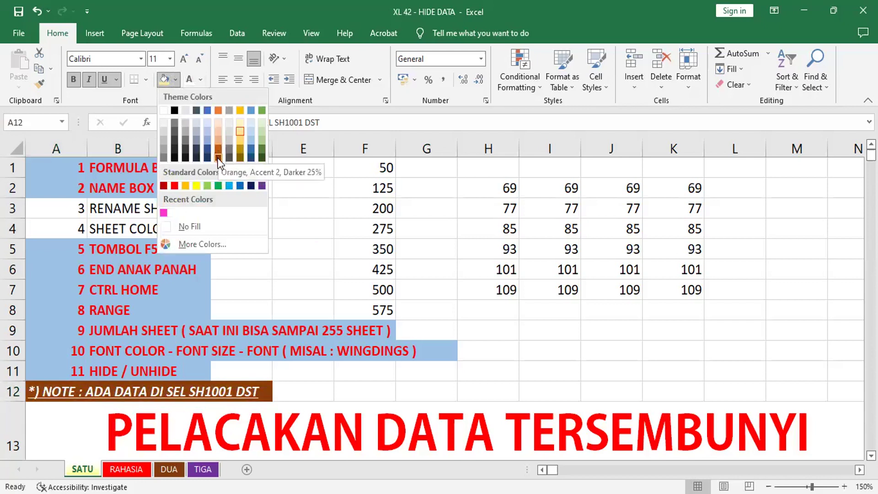
left_click(313, 227)
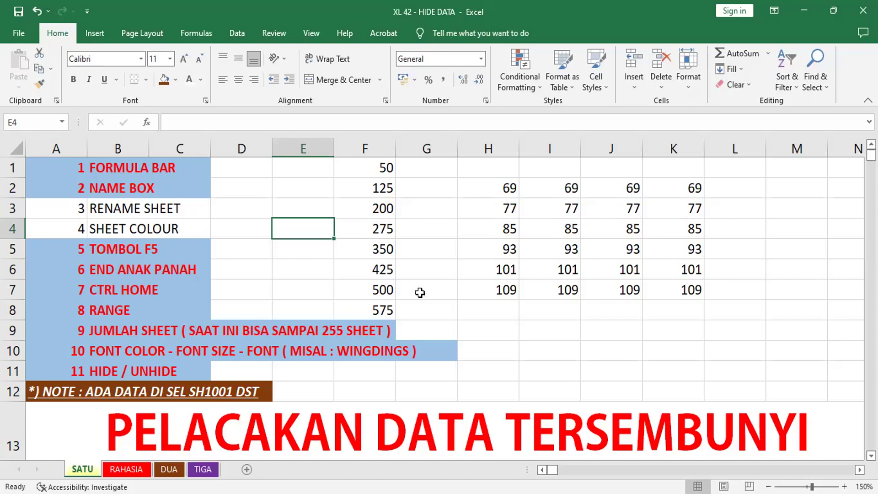
Select the empty cell M1 and switch on End mode.
left_click(807, 166)
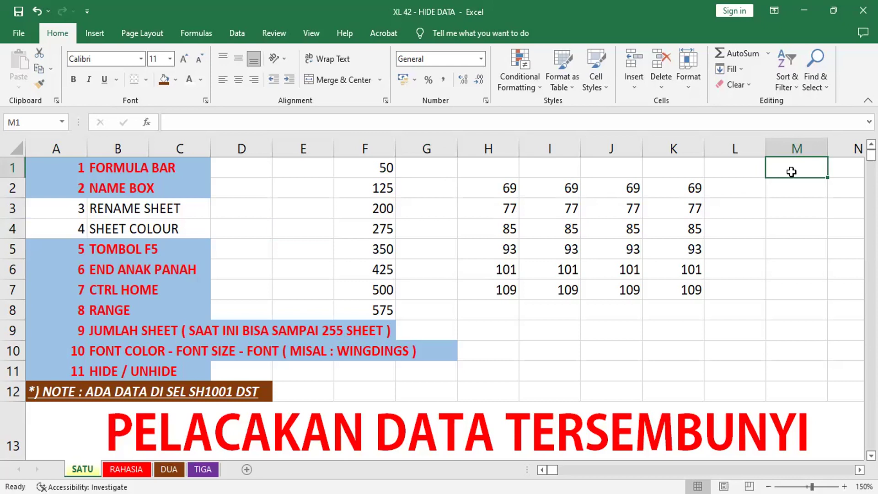
key("End")
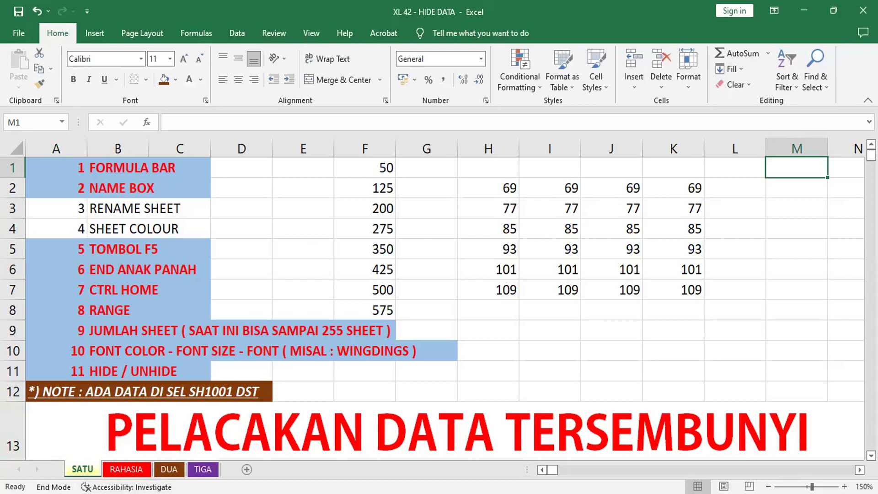
Jump left from M1 to F1 holding 50, then select C1.
key("Left")
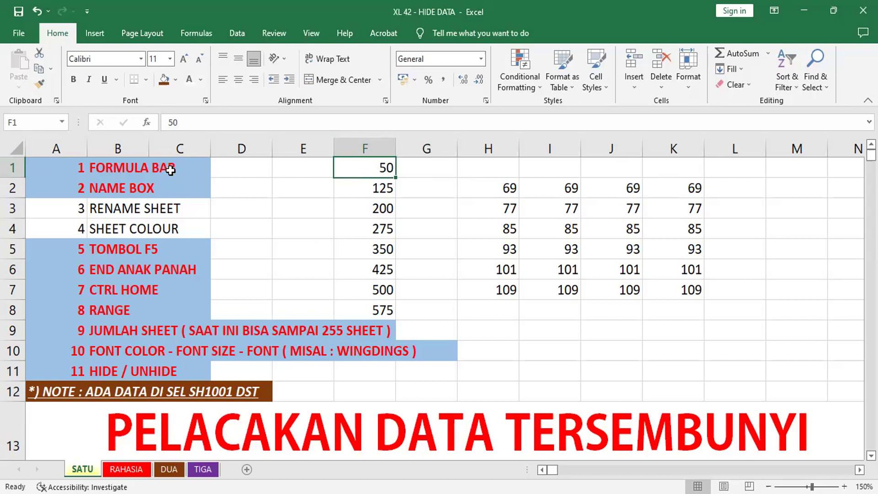
left_click(170, 170)
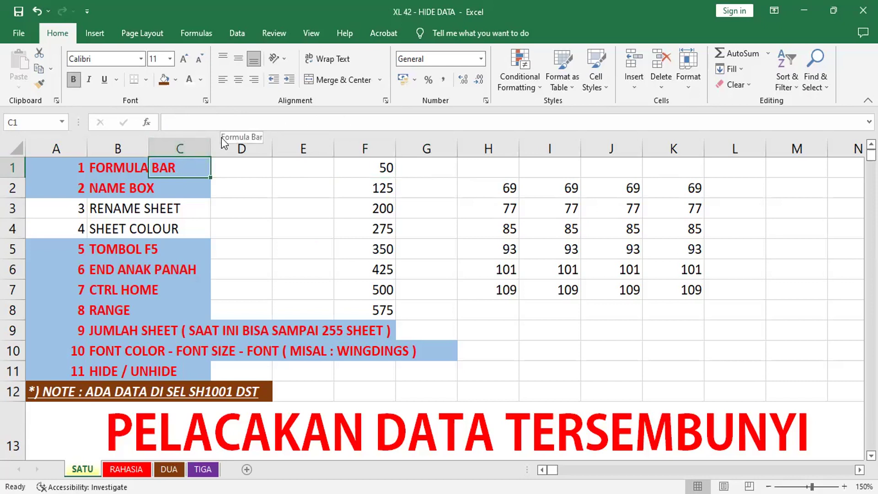
Clear the 50 from F1, then End-jump left along row 1 toward B1.
left_click(124, 168)
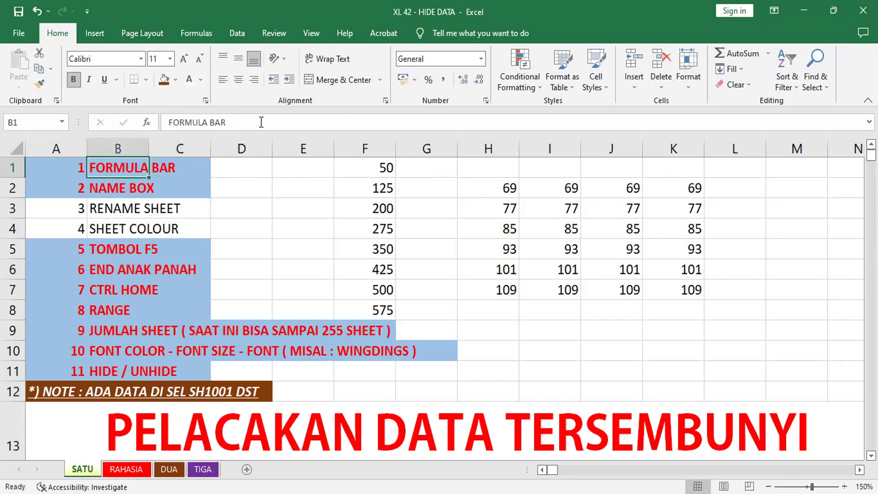
left_click(378, 168)
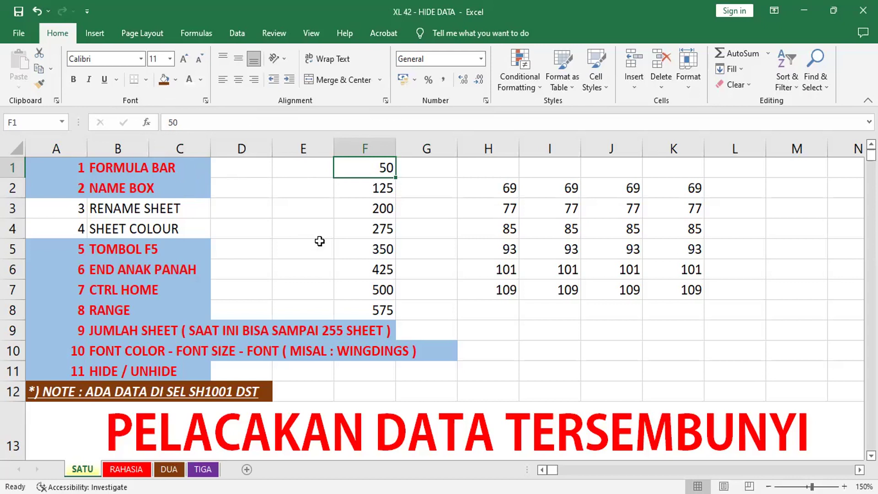
key("End")
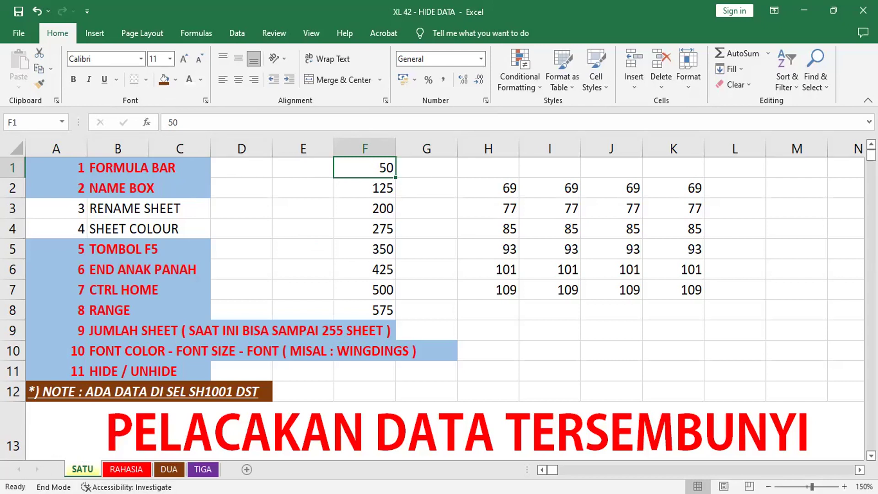
key("Delete")
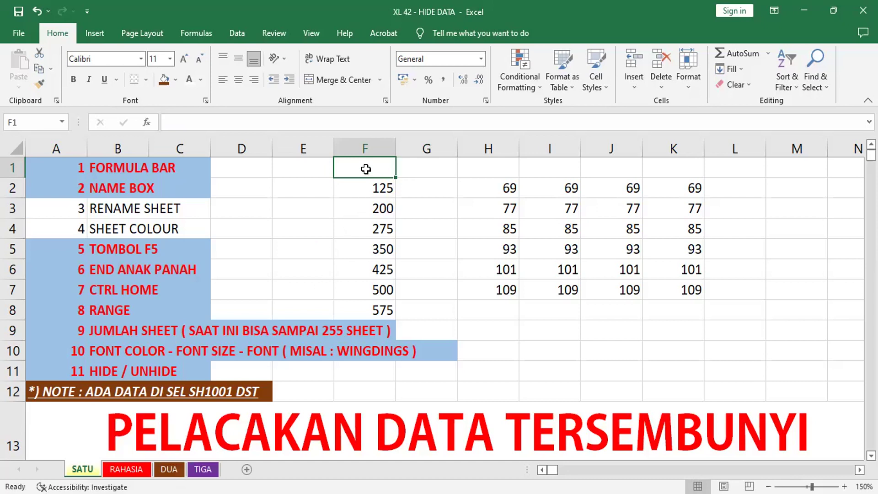
key("End")
key("Left")
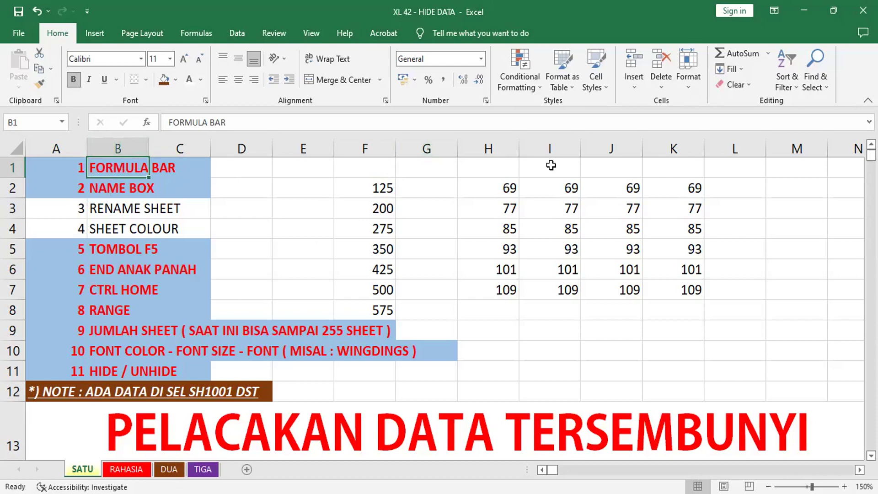
left_click(802, 171)
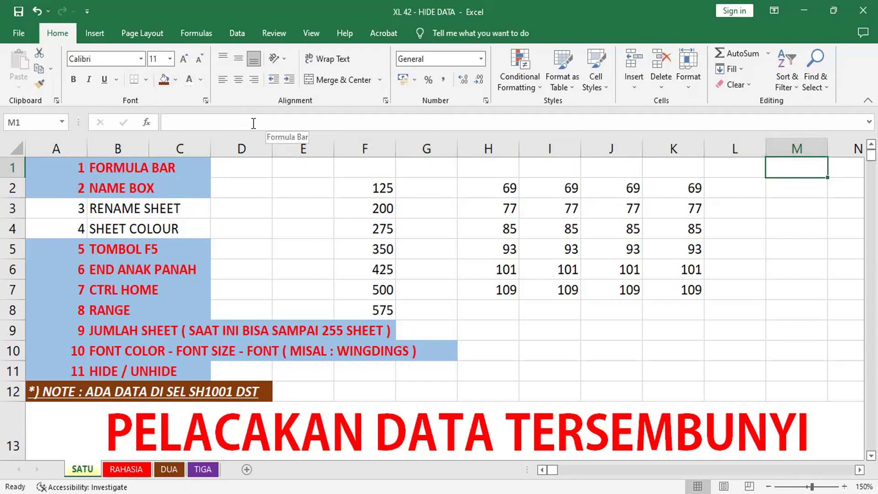
Enter DATAKU in M1 and reselect M1 to confirm its hidden contents.
type("DATAKU")
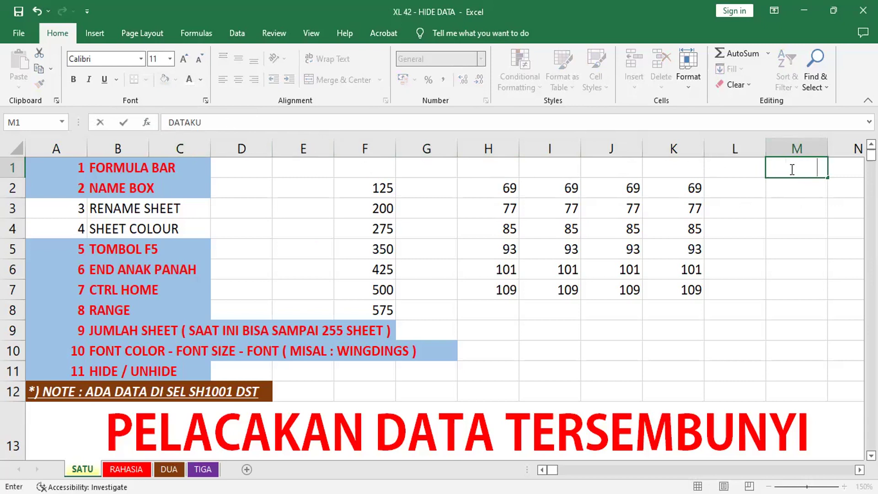
key("Return")
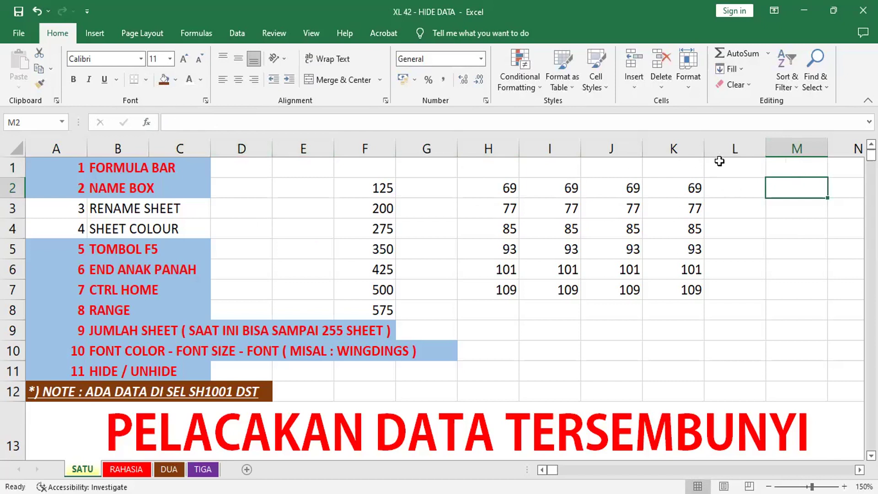
left_click(816, 168)
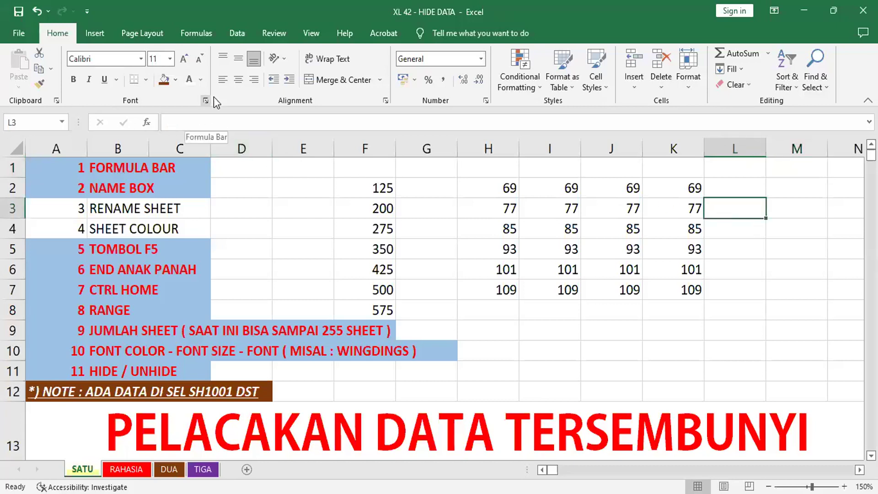
left_click(311, 31)
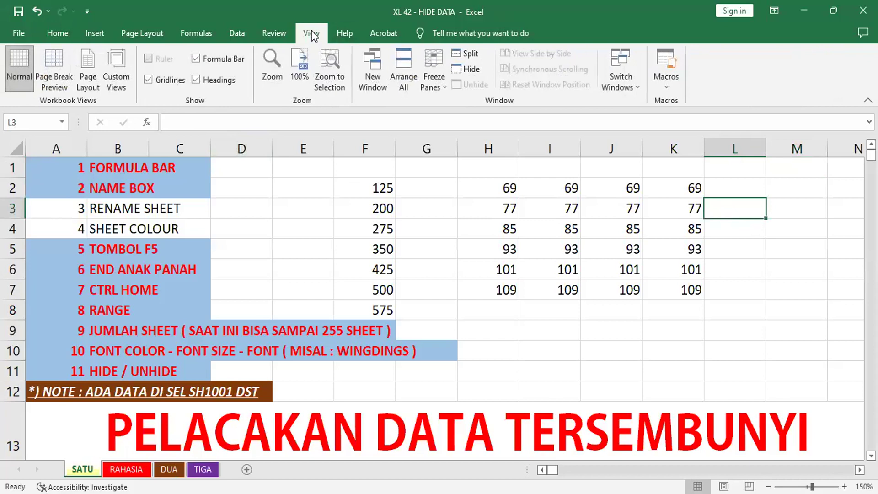
Turn off the Formula Bar, then End-jump right from E1 to the hidden entry in M1.
left_click(196, 58)
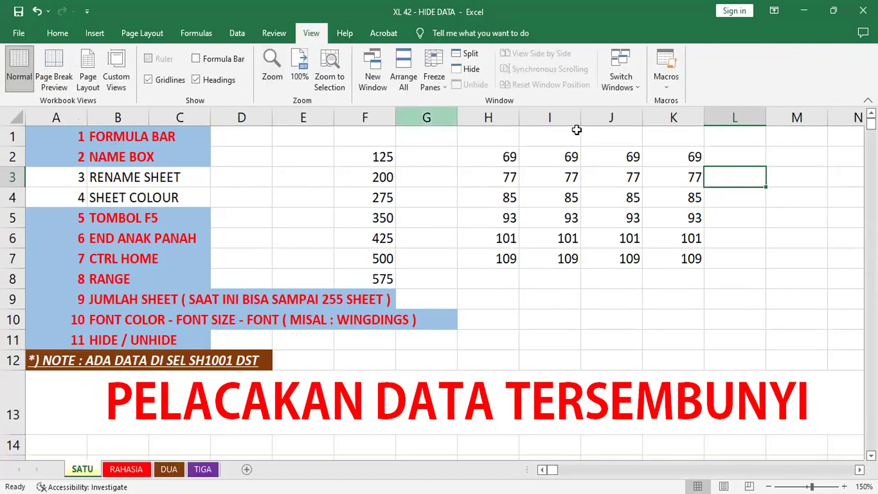
left_click(737, 135)
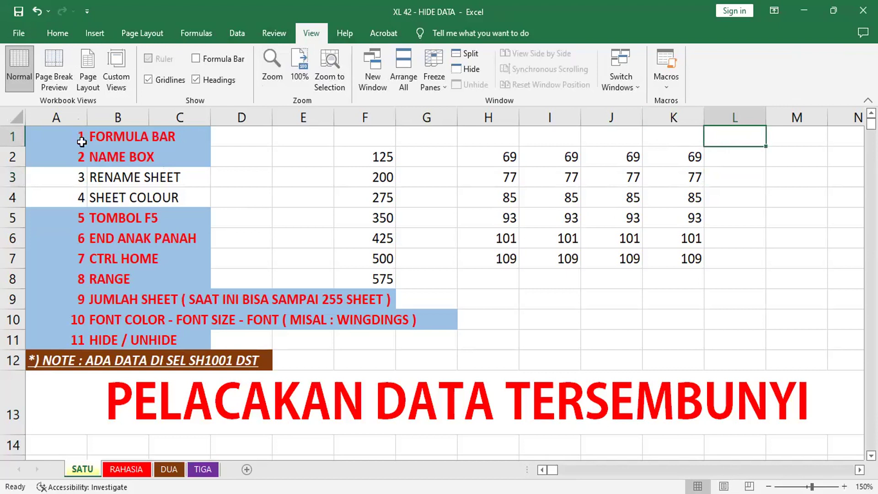
left_click(295, 133)
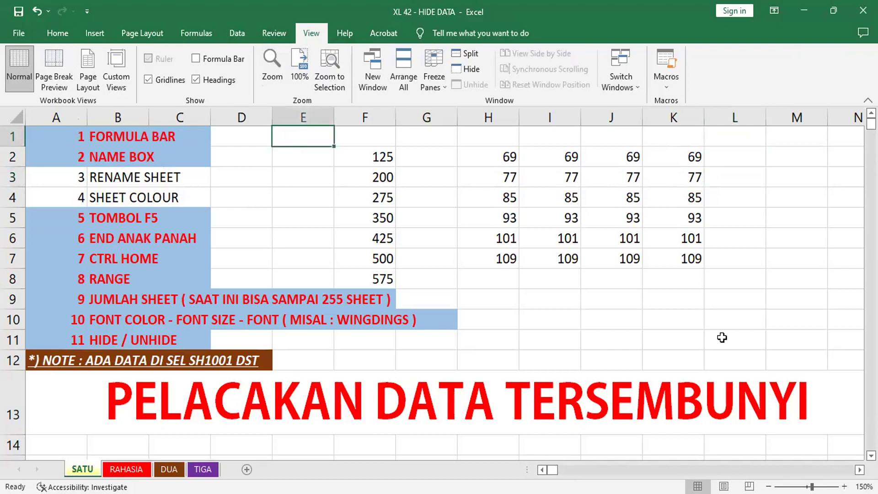
key("End")
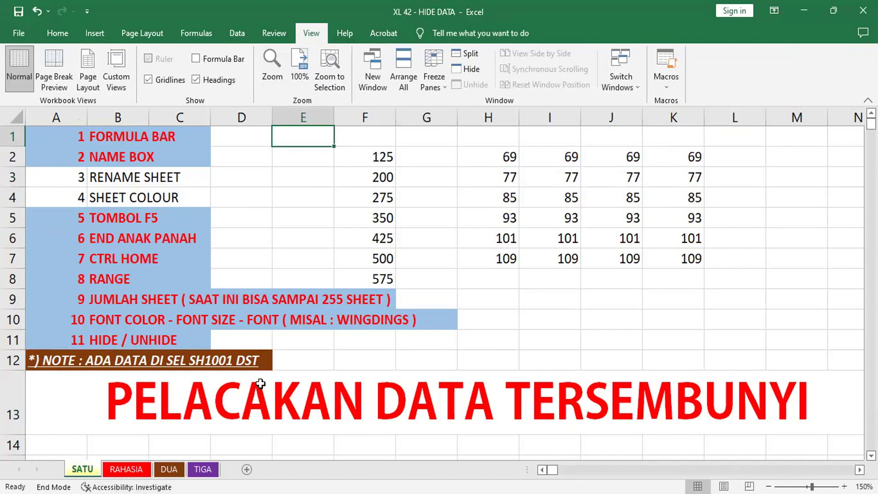
key("Right")
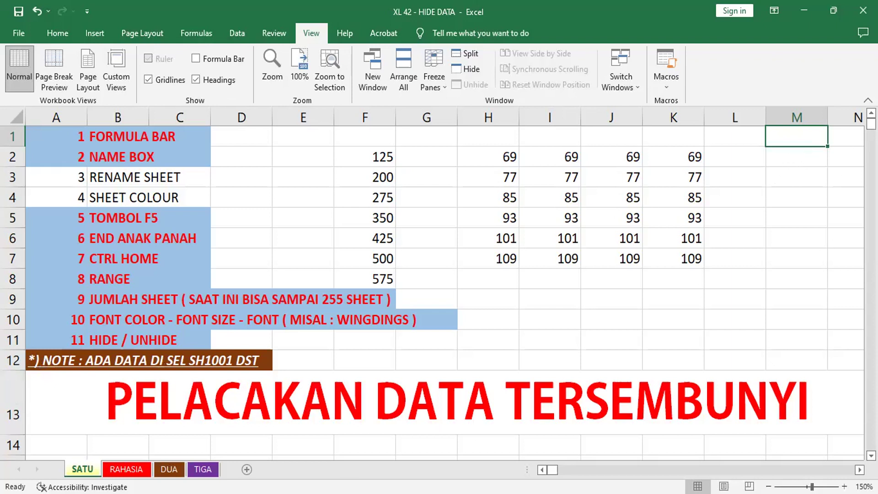
End-jump right from M1 to XFD1, the sheet's final column.
key("End")
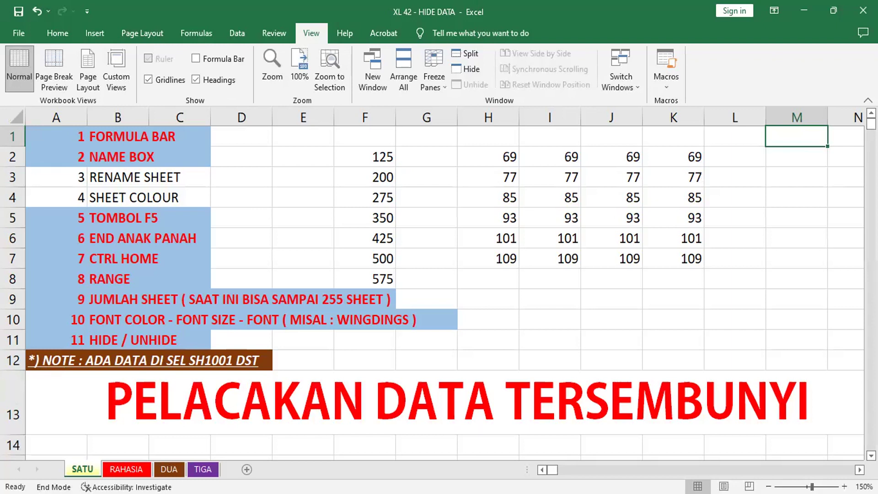
key("Right")
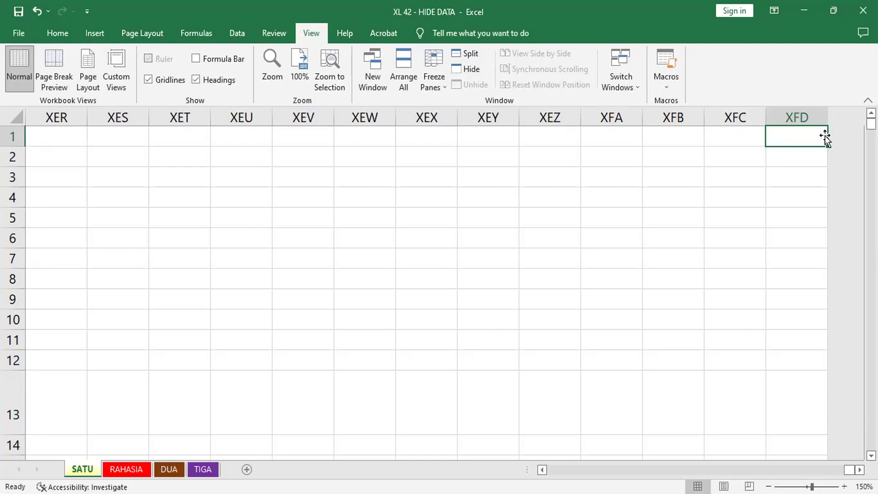
Jump to XFD1048576, left to A1048576, up to the row 13 title, then back to A1.
key("ctrl+Down")
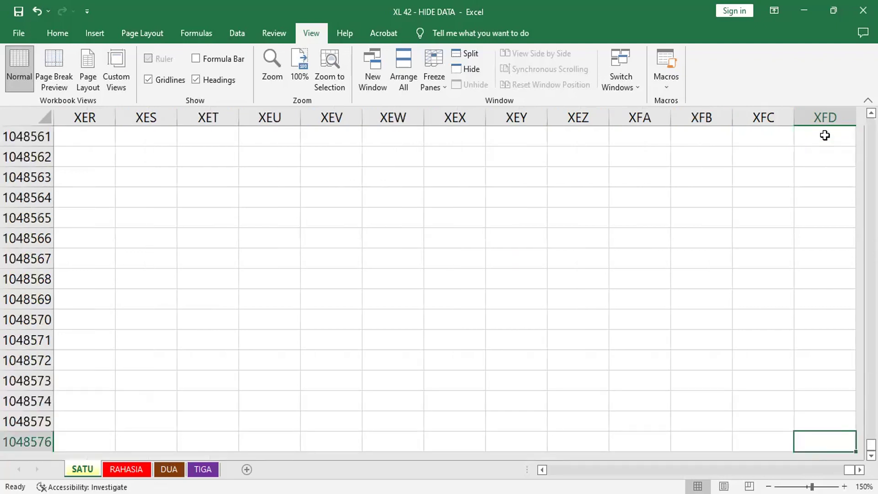
key("End")
key("Left")
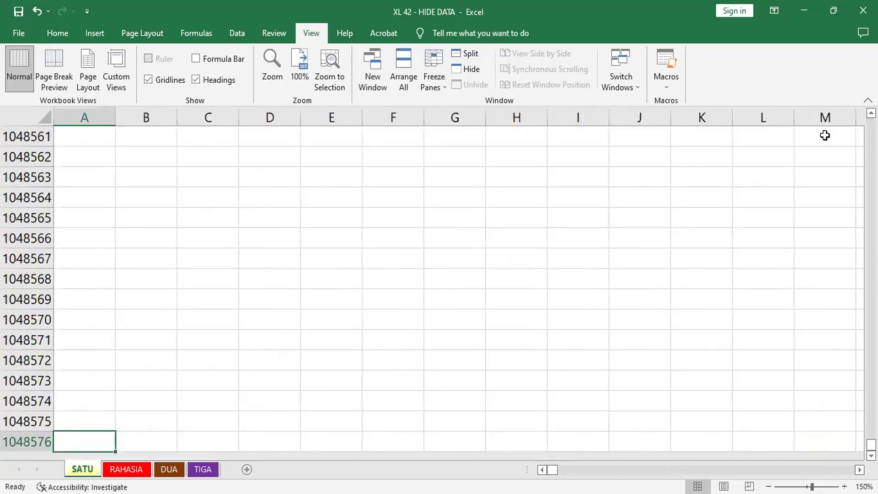
key("End")
key("Up")
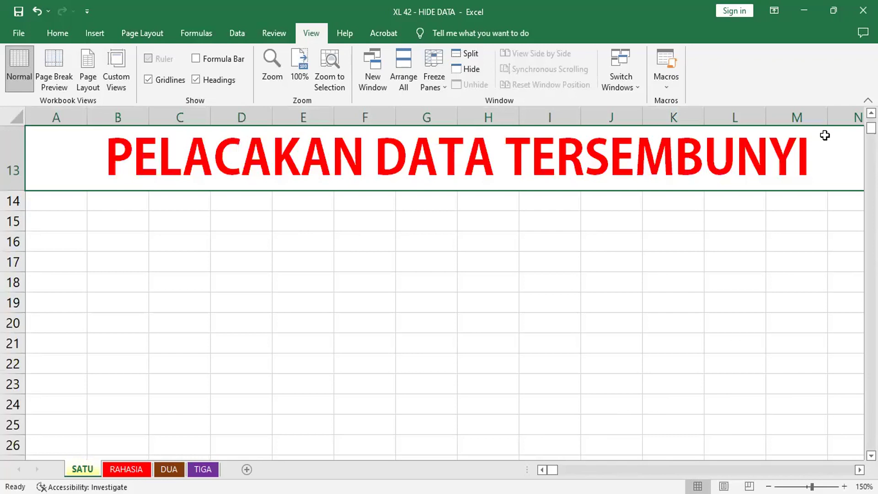
key("ctrl+Home")
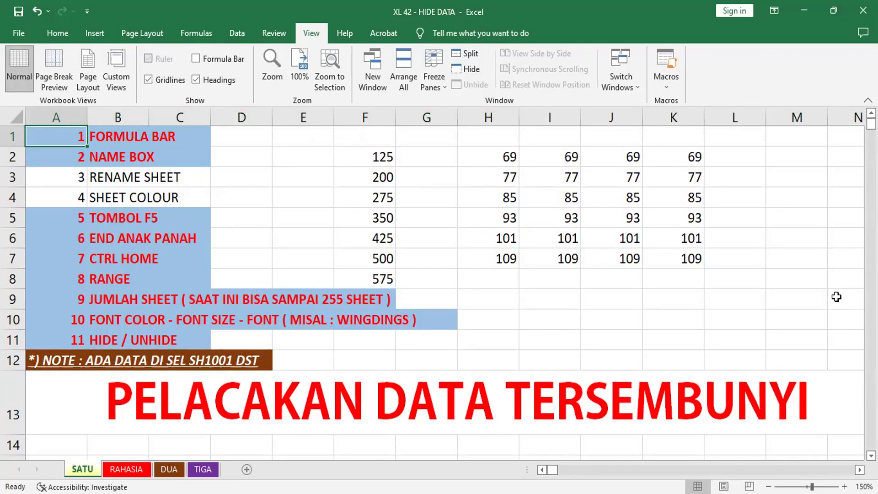
Select H2, then use End+Down to jump to H7, the last number in column H.
left_click(501, 155)
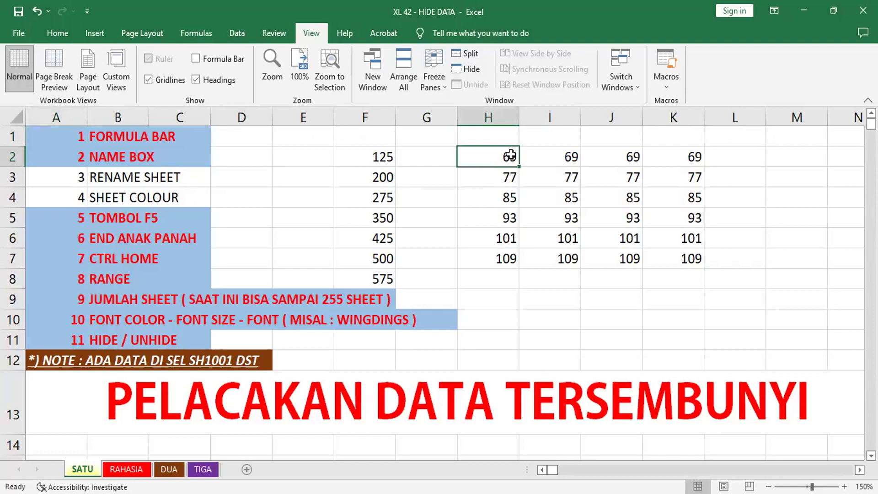
left_click(506, 258)
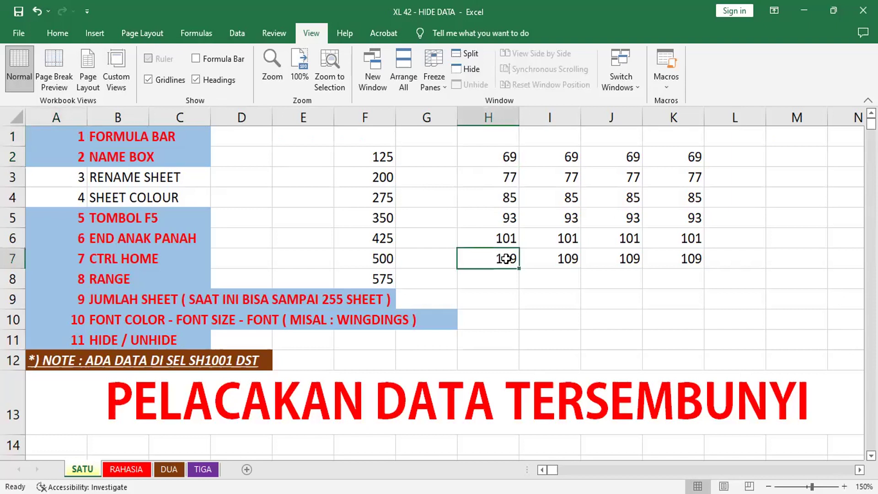
left_click(509, 156)
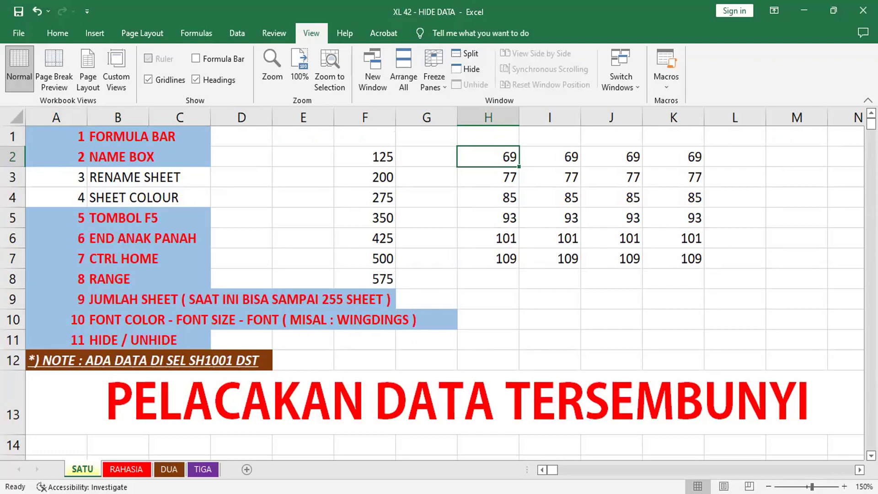
key("End")
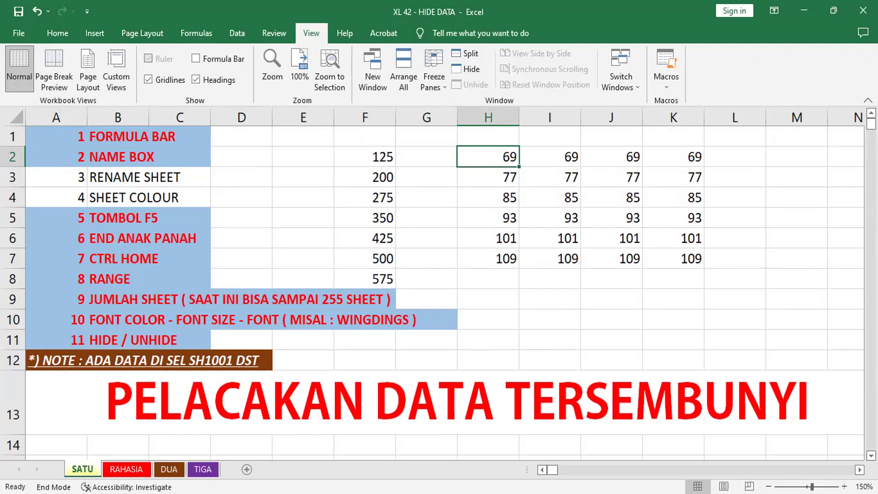
key("Down")
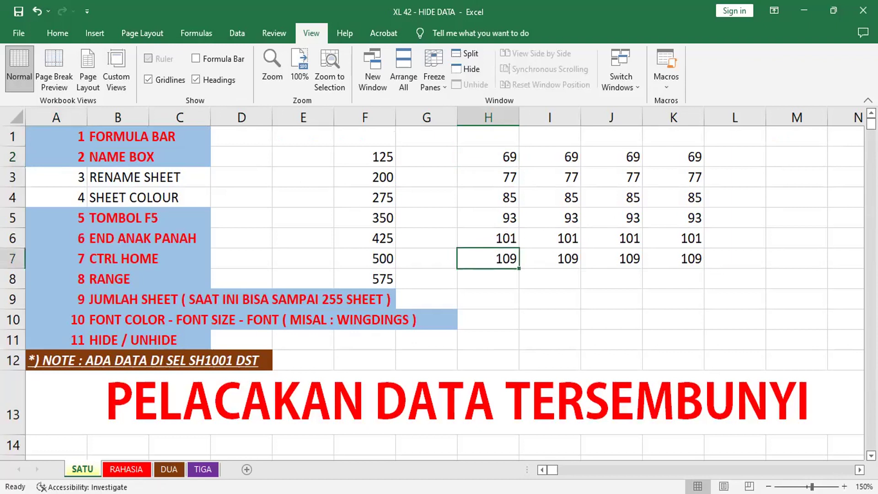
Compare the jump by stepping down column H from H3 to H7 with arrow keys.
left_click(503, 158)
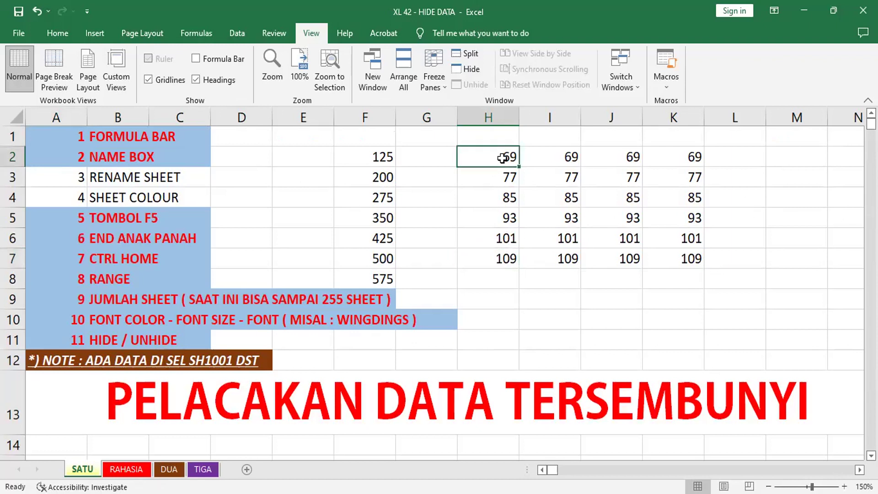
left_click(505, 257)
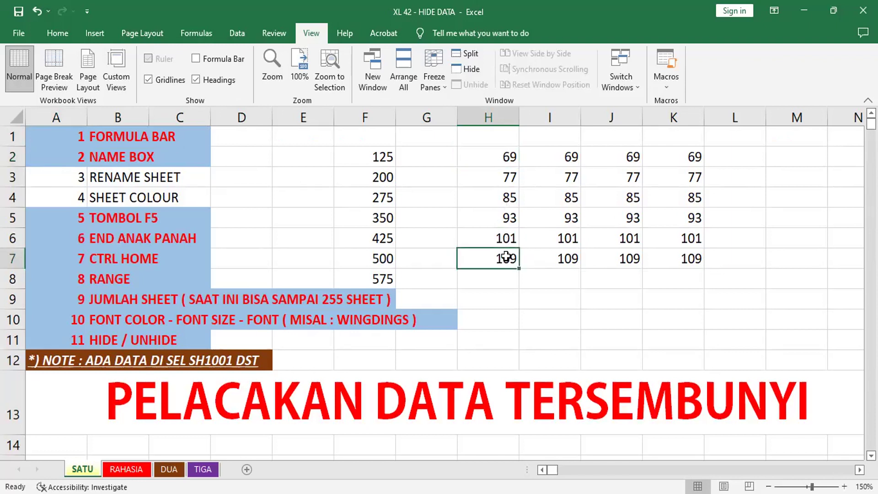
left_click(510, 178)
key("Down")
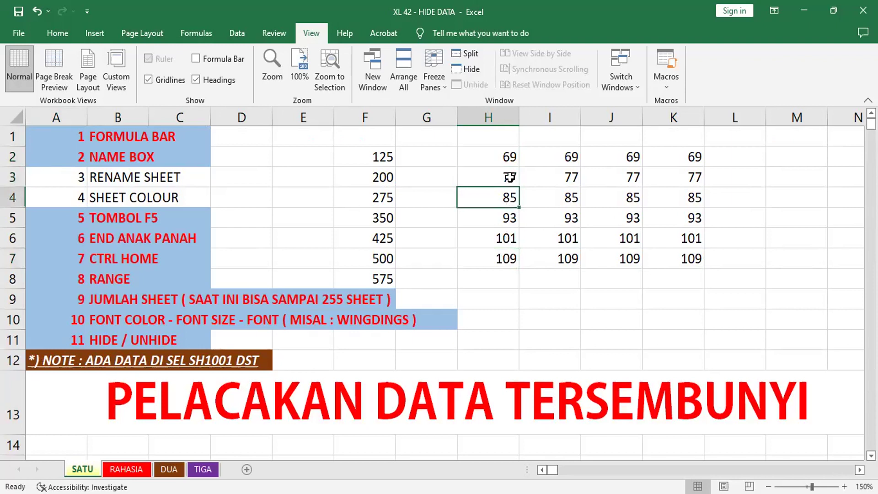
key("Down")
key("Down")
key("Down")
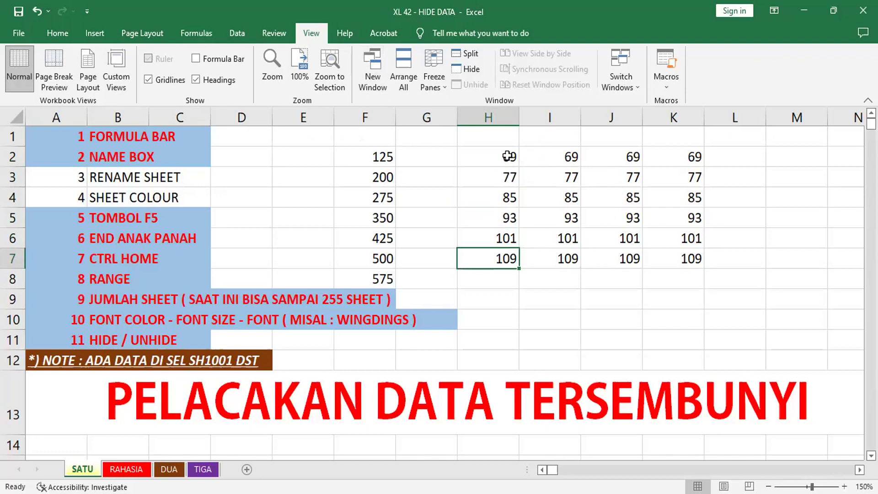
left_click(512, 156)
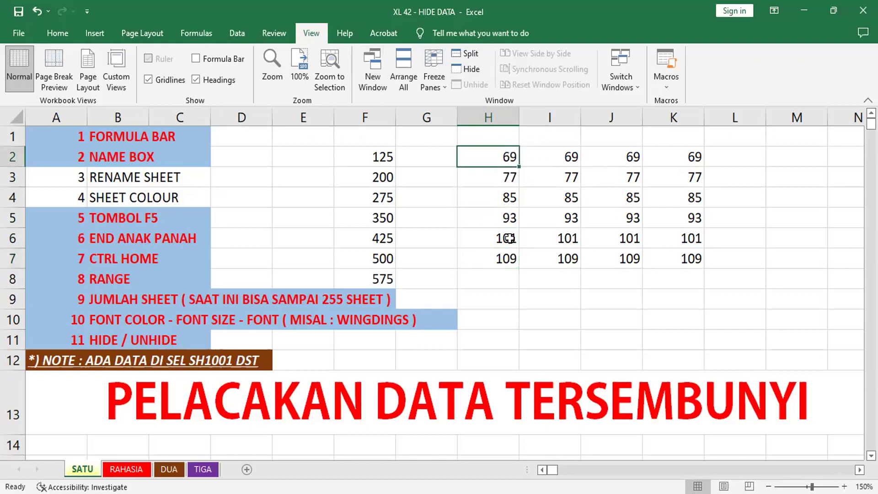
left_click(511, 261)
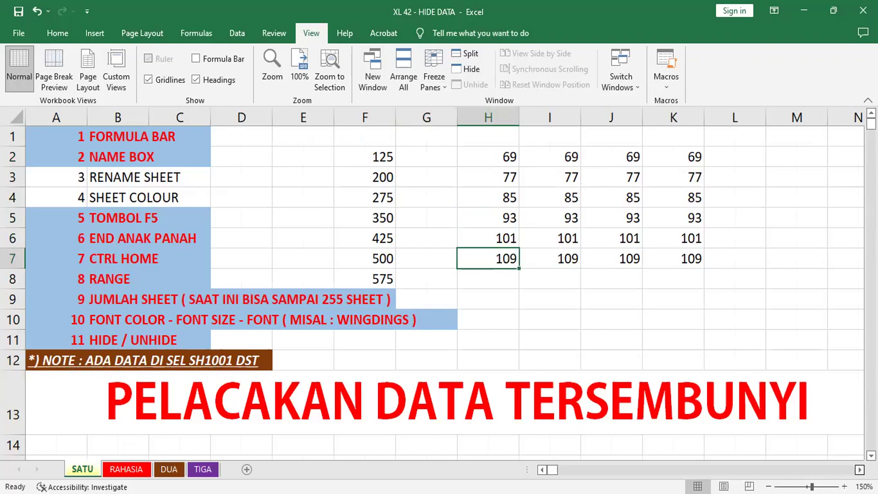
Scroll back to the sheet's left edge and select cell G1.
left_click(860, 469)
left_click(860, 470)
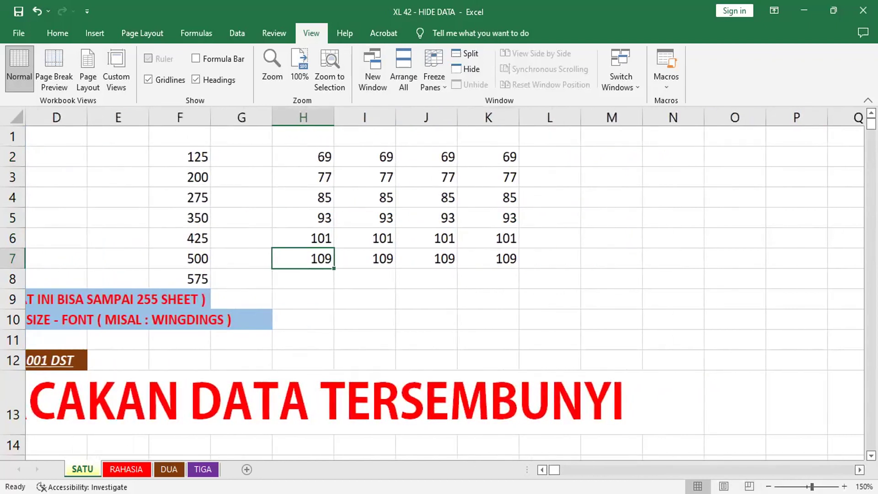
left_click(542, 469)
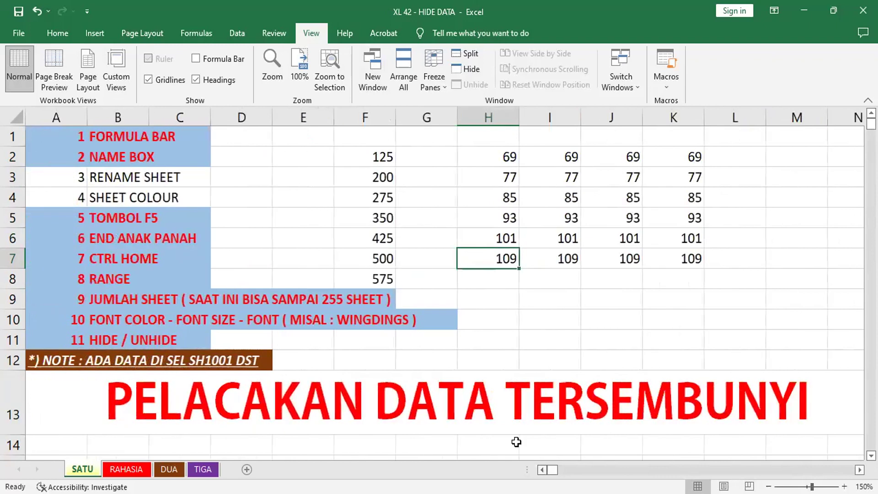
left_click(429, 142)
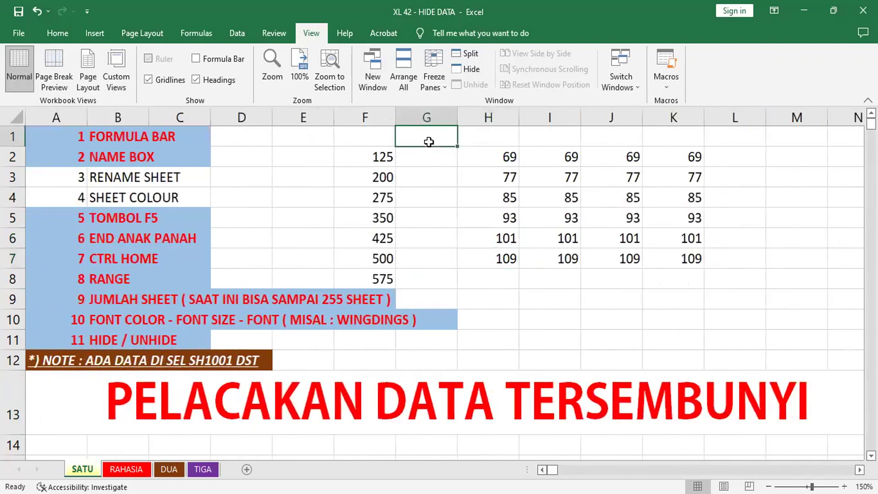
Jump to cell SH1 through the Go To dialog (F5).
key("F5")
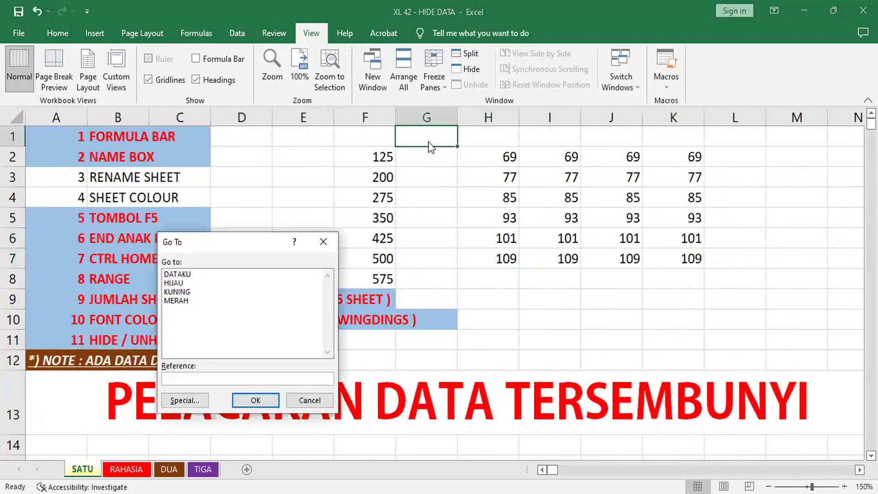
type("SH")
type("1")
key("Return")
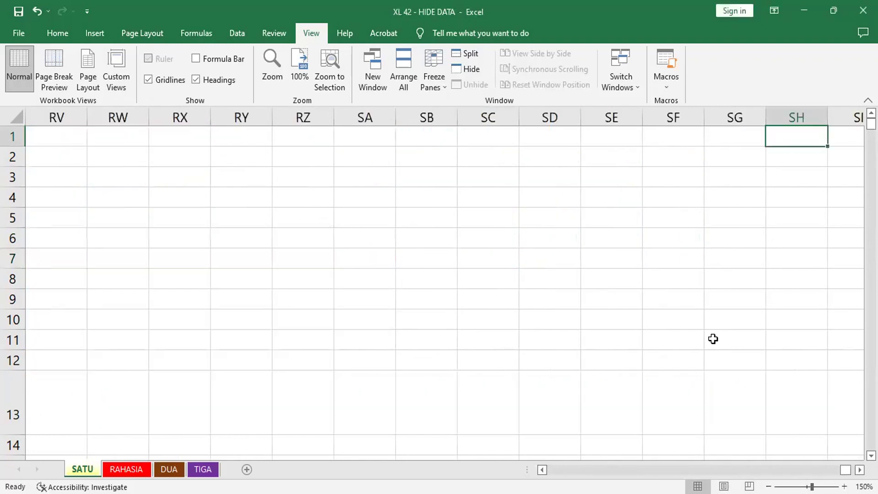
Scroll right, select SI1, then move left to SG1.
scroll(485, 237, "right", 4)
scroll(486, 237, "right", 1)
scroll(486, 237, "right", 1)
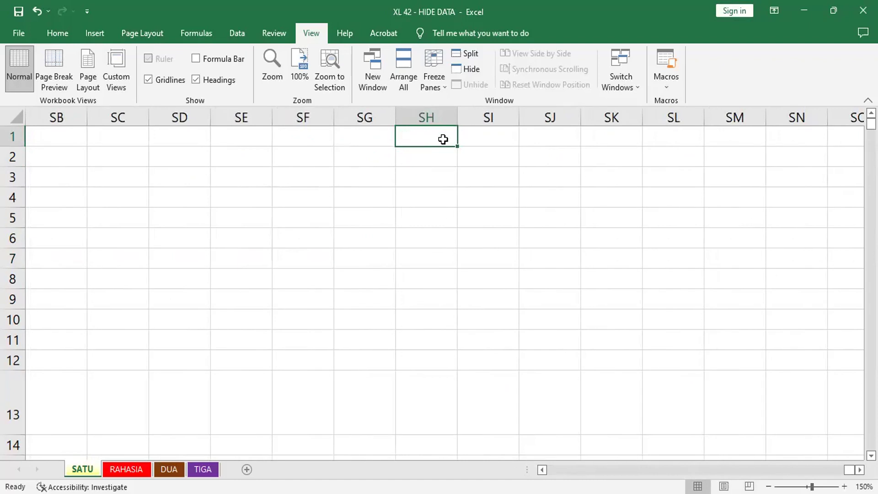
left_click(484, 140)
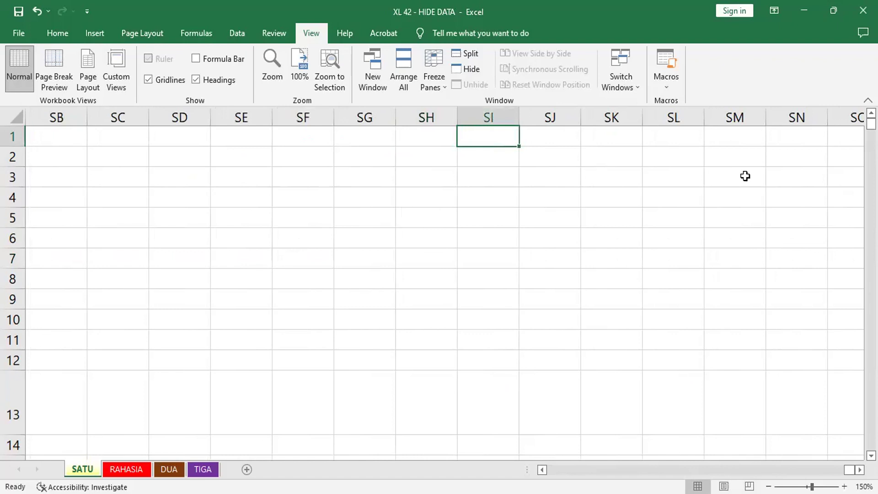
key("Left")
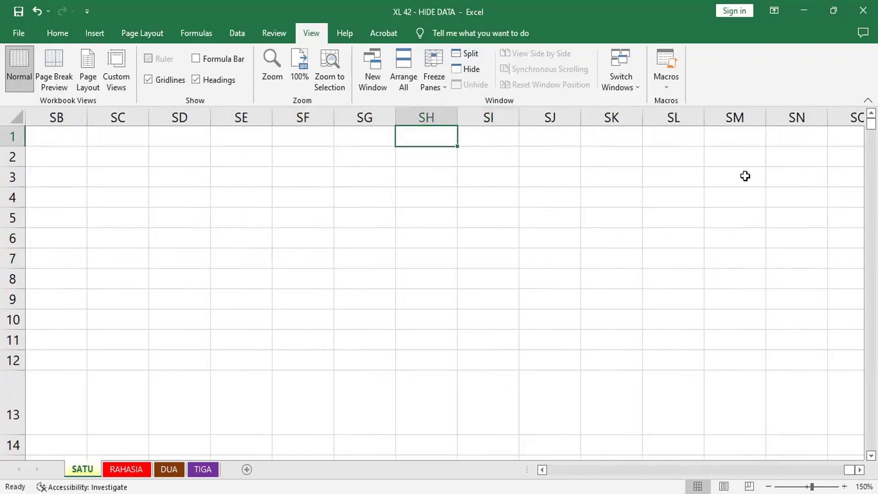
key("Left")
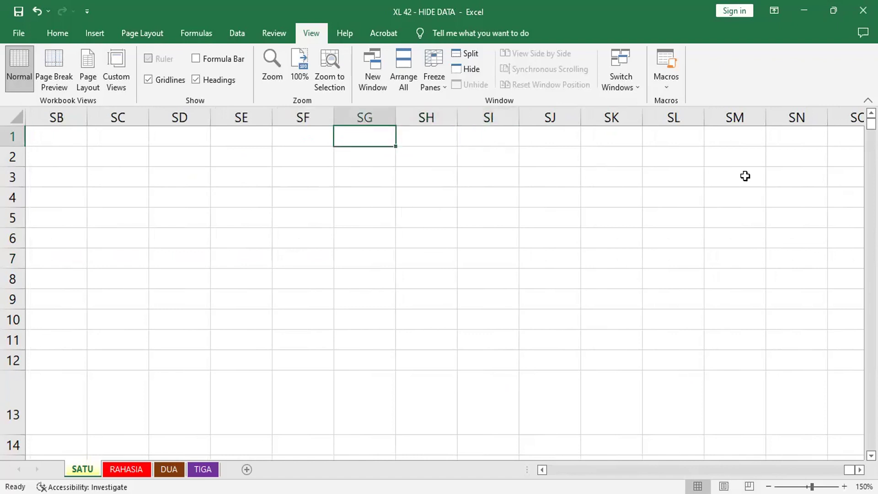
Confirm column SG is empty with repeated End+Down and End+Up jumps.
key("End")
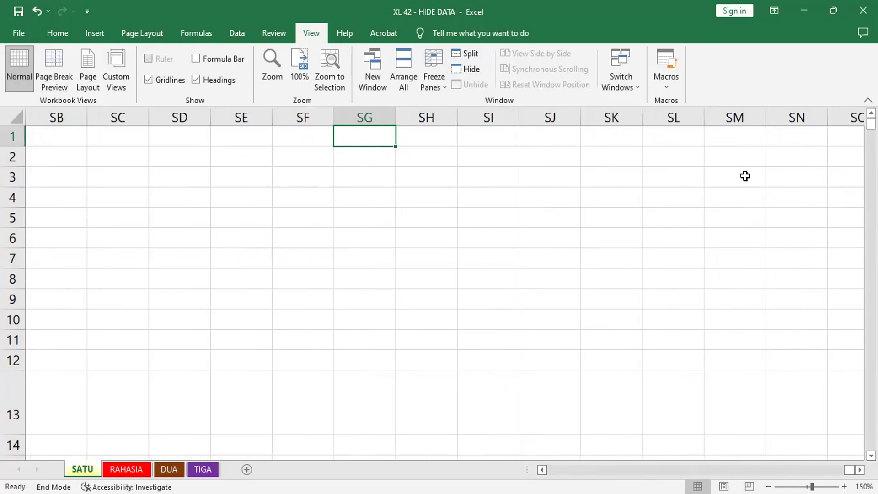
key("Down")
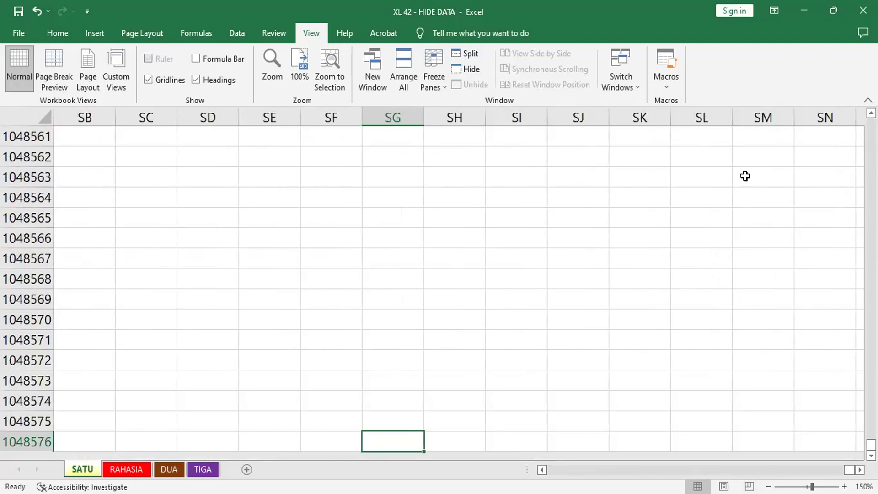
key("End")
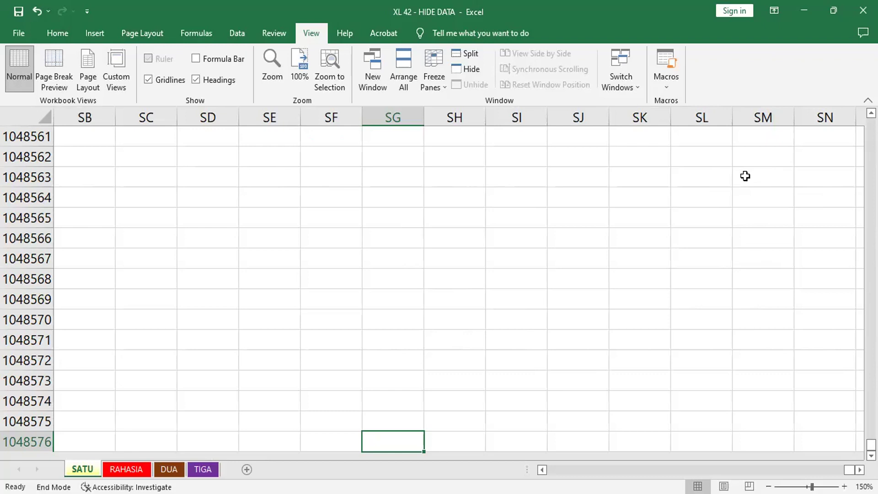
key("Up")
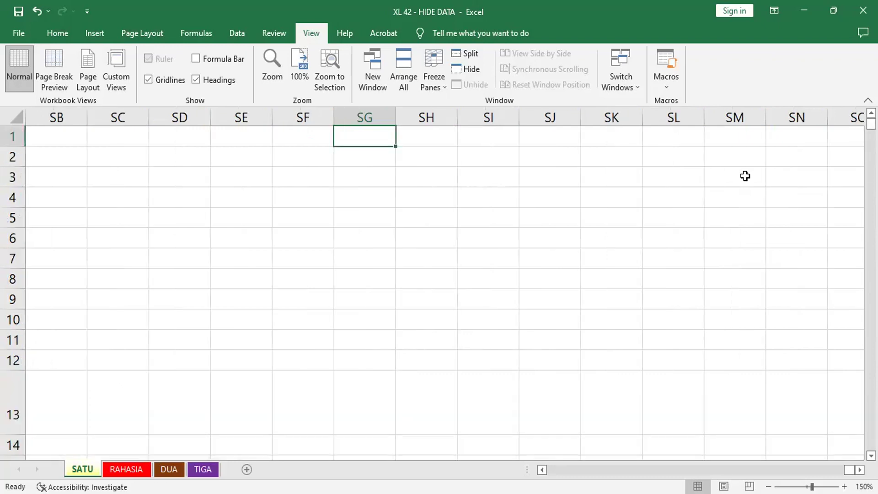
key("End")
key("Down")
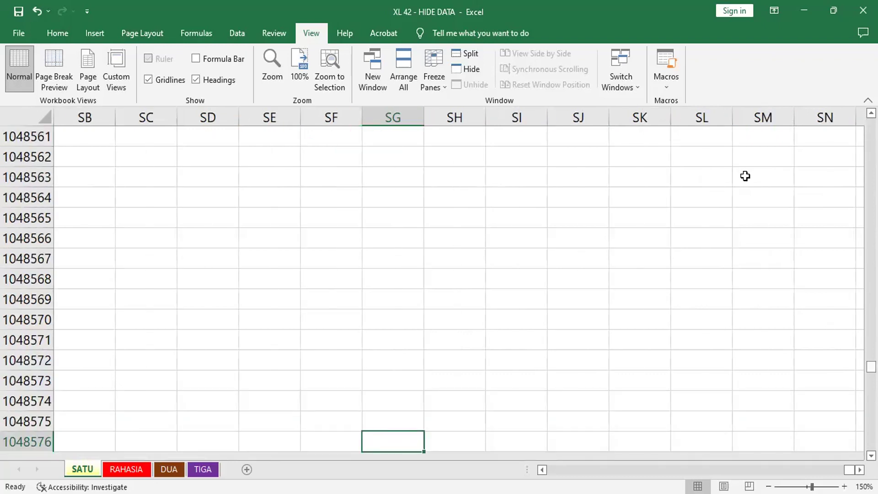
key("End")
key("Up")
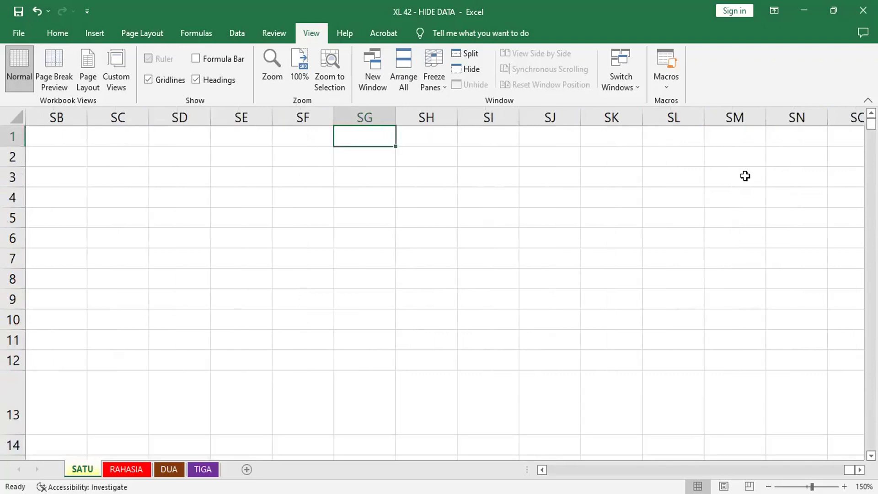
Move to SH1 and End+Down to the hidden data at SH1001.
key("Right")
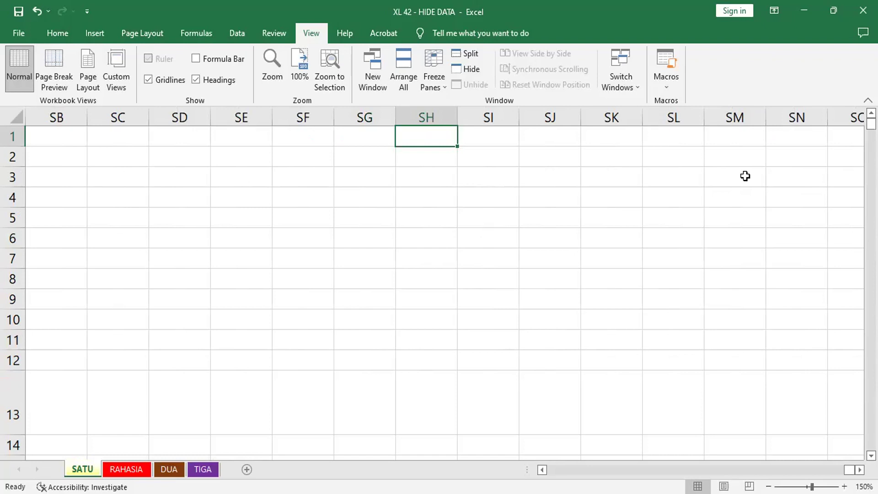
key("End")
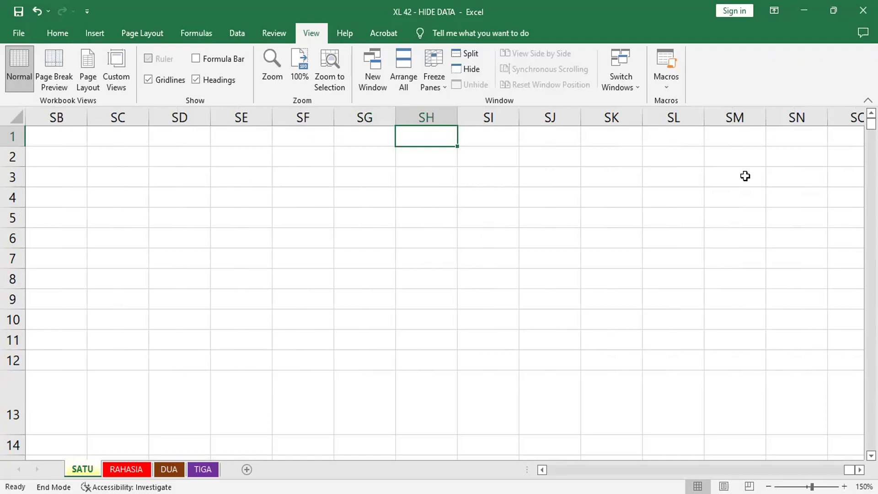
key("Down")
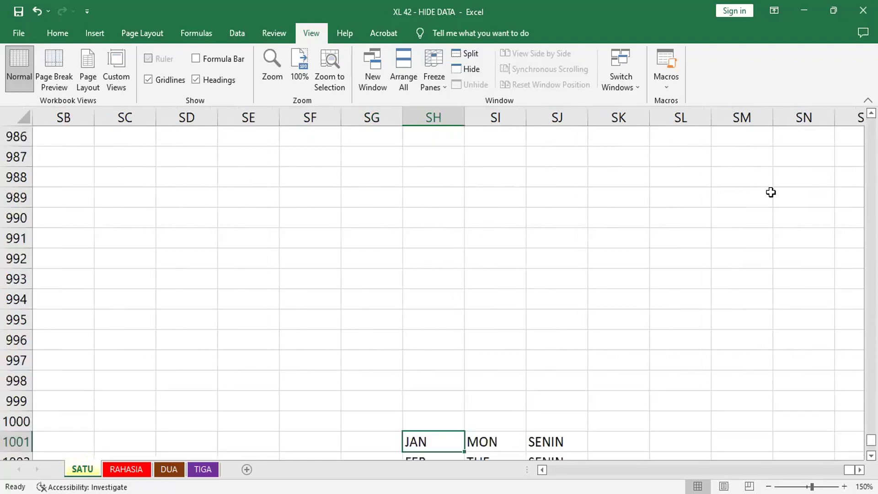
Scroll down the hidden block and trace the SENIN column from its last entry back to its top.
scroll(788, 286, "down", 3)
scroll(788, 286, "down", 1)
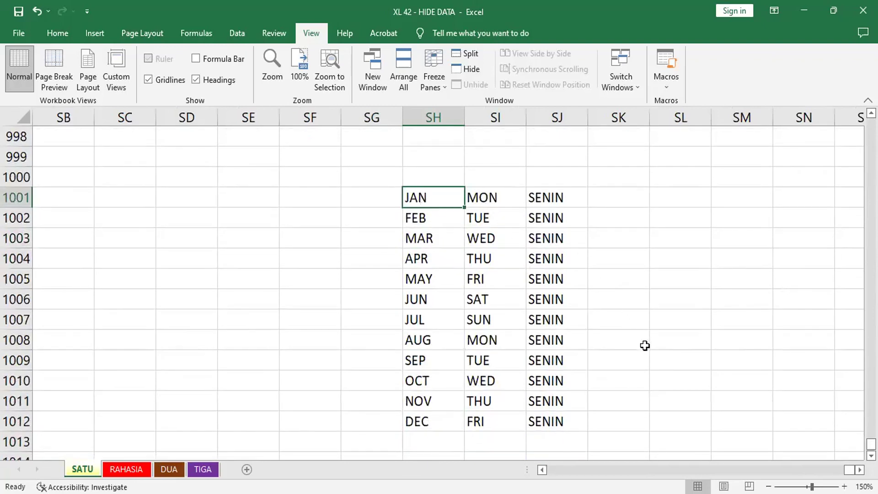
scroll(448, 293, "down", 1)
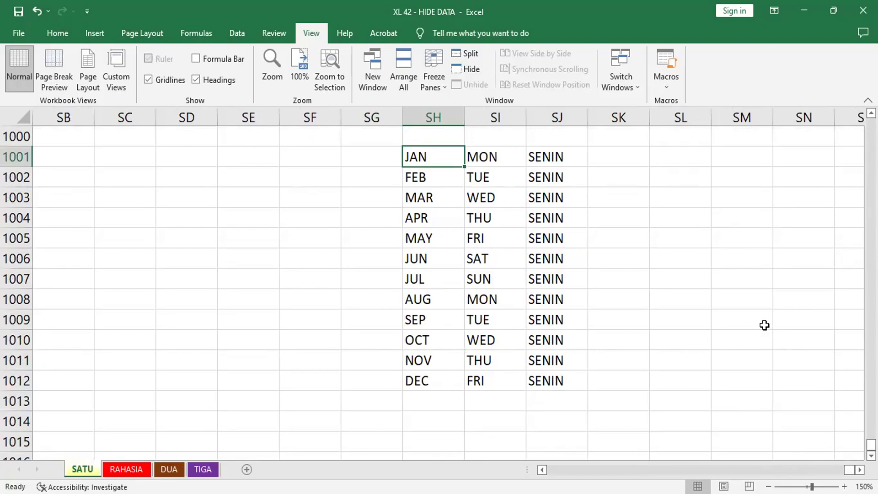
left_click(548, 319)
key("Down")
key("Down")
key("Down")
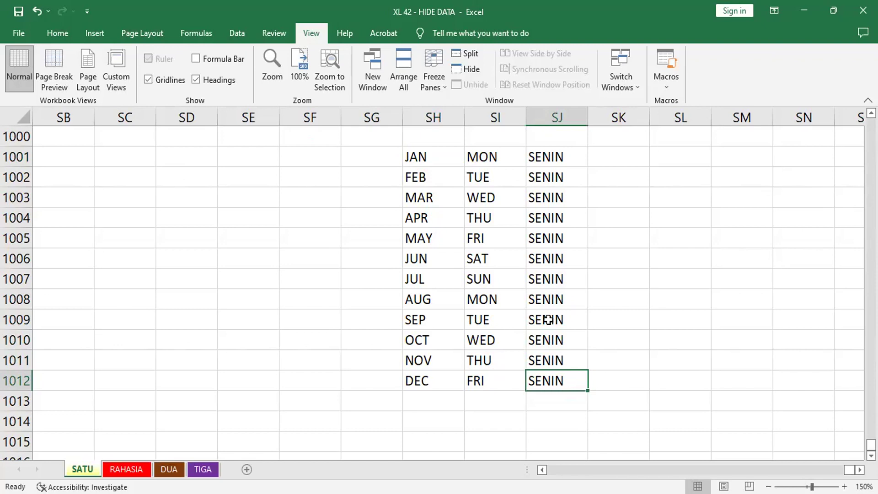
key("ctrl+Up")
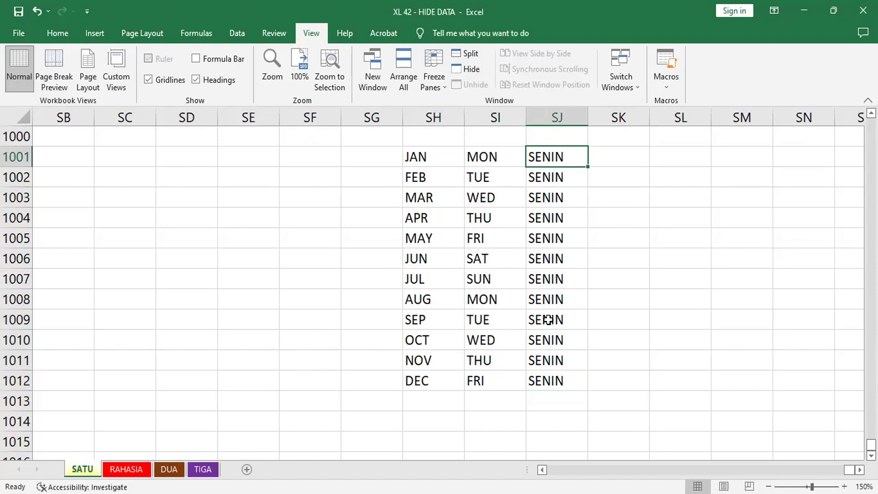
Trace the block's corners from JAN at SH1001 to DEC and the last SENIN cell, then return to A1.
key("ctrl+Left")
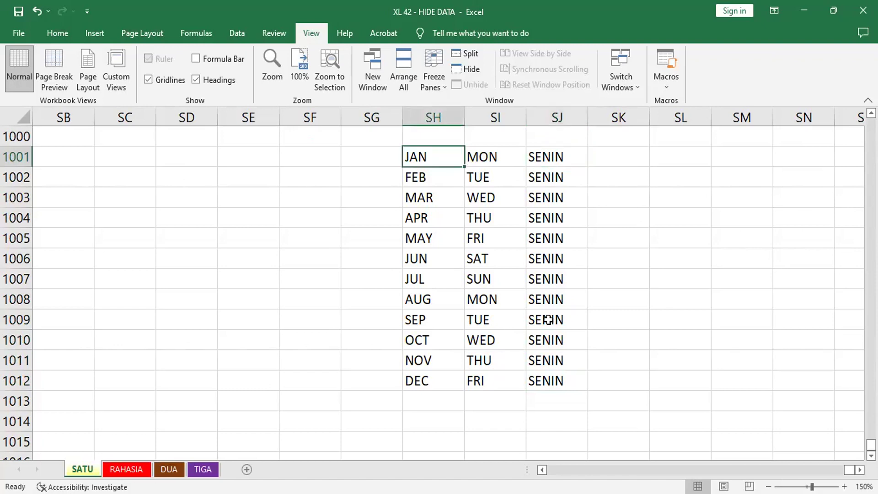
key("End")
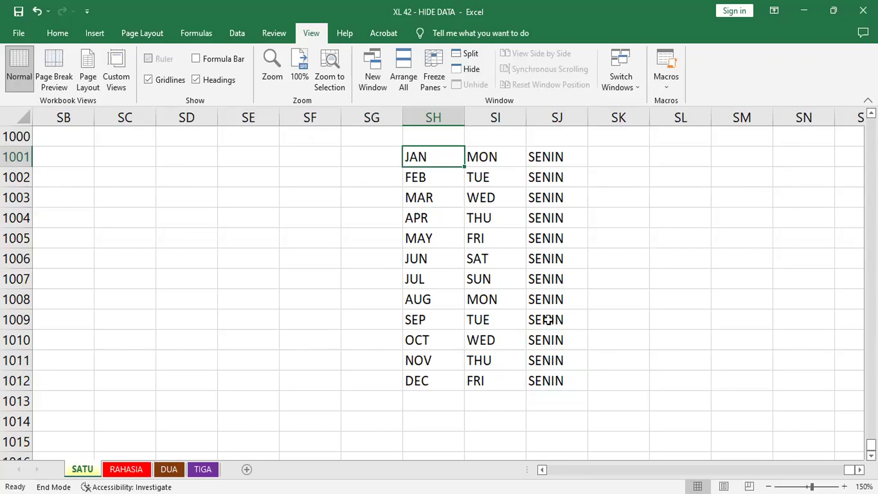
key("Down")
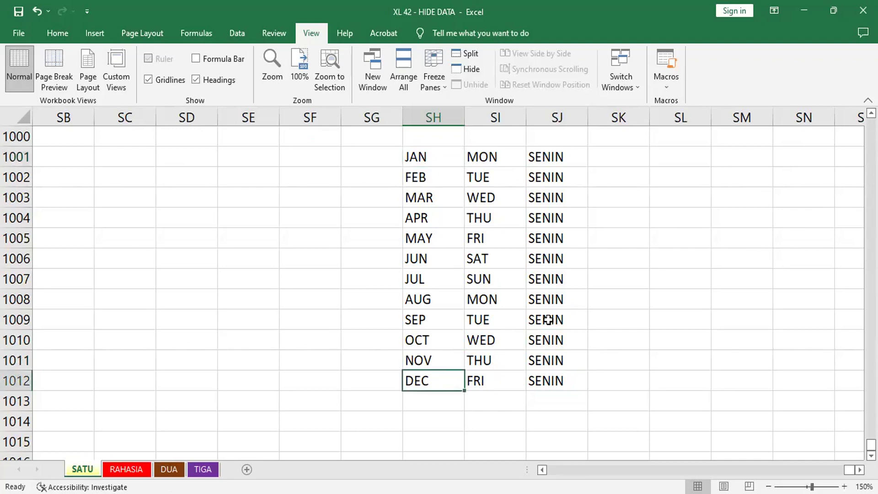
key("End")
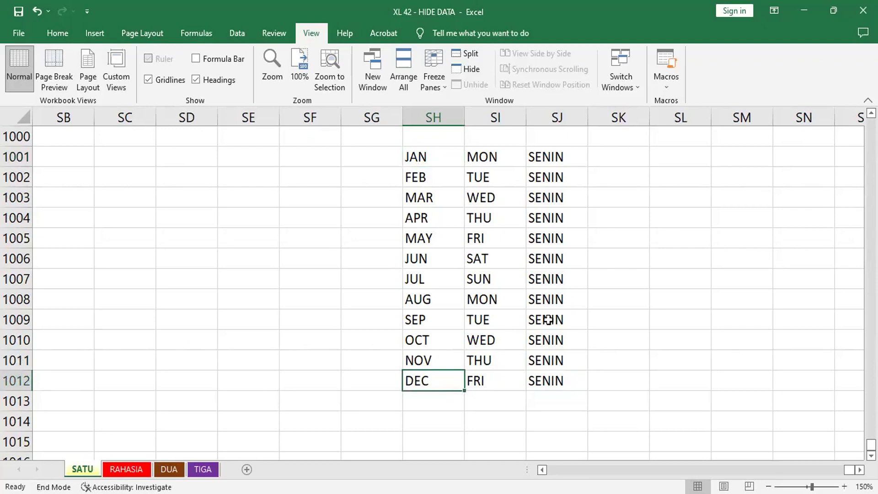
key("Right")
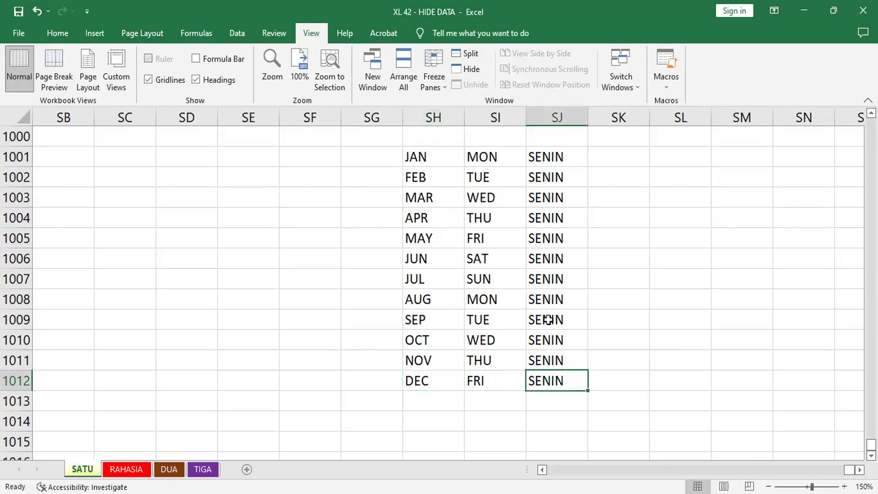
key("ctrl+Home")
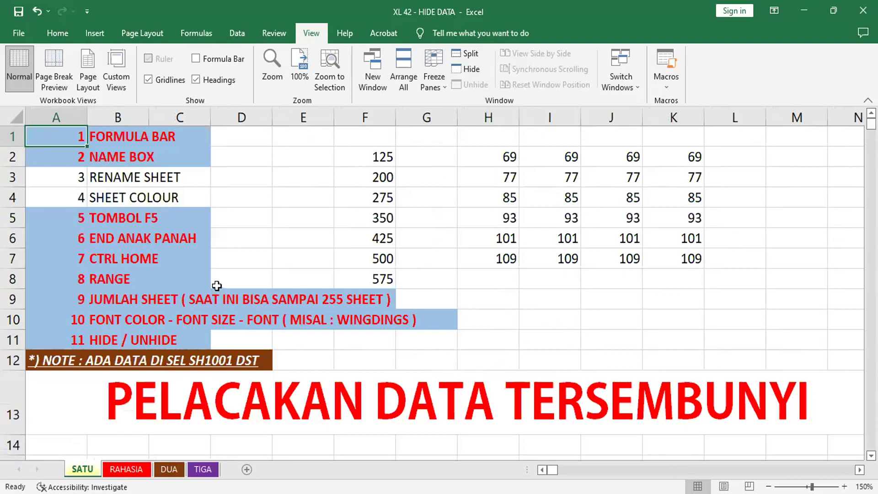
left_click(304, 172)
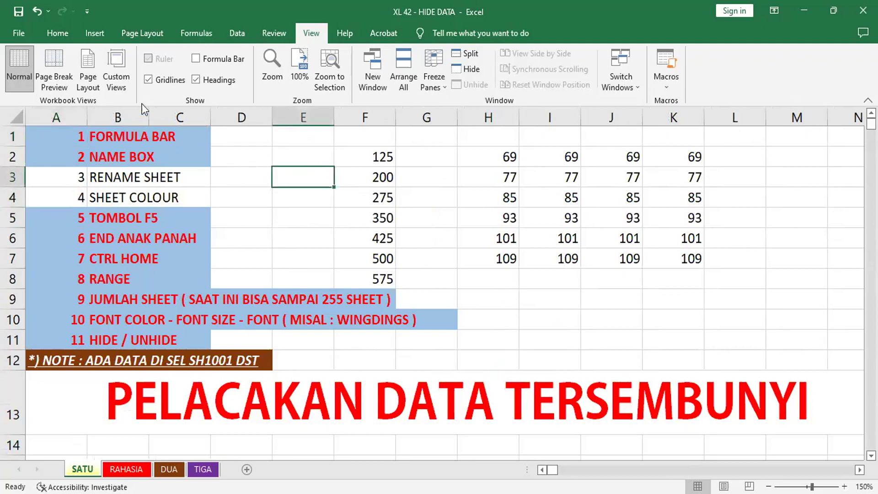
left_click(22, 35)
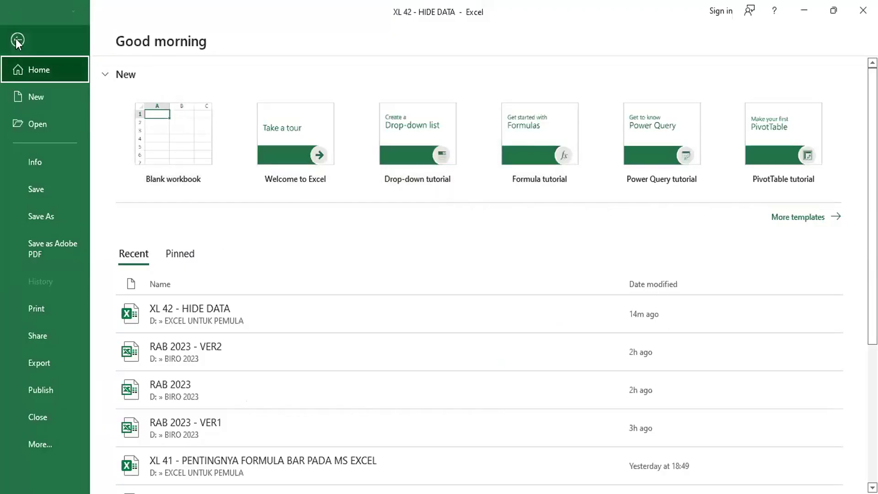
left_click(18, 40)
left_click(527, 302)
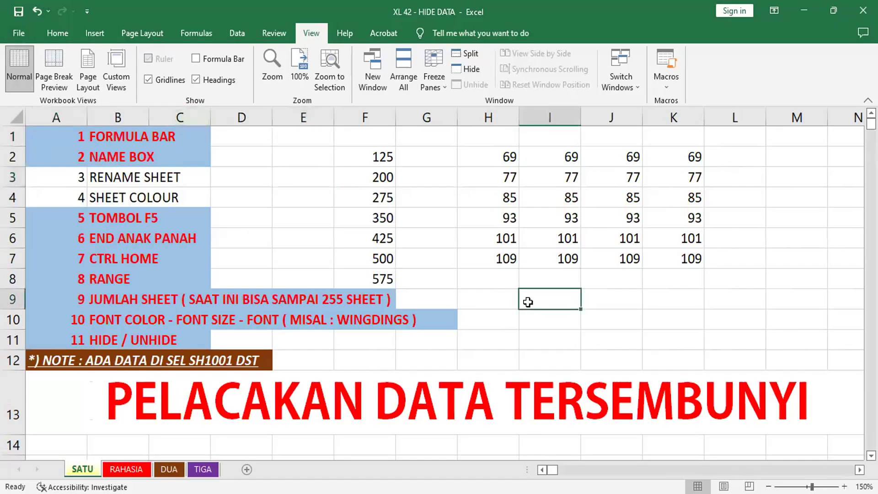